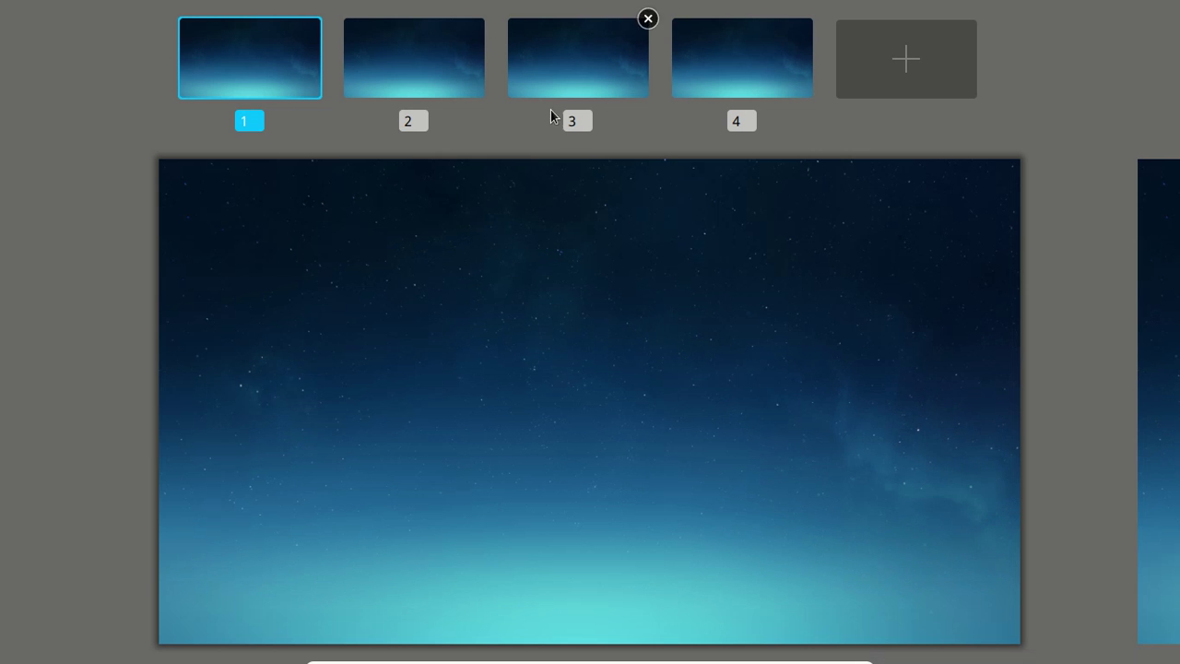
Preview workspaces 2, 3 and 4 in the workspace overview, then return to the desktop of workspace 1
left_click(428, 51)
left_click(568, 58)
left_click(700, 65)
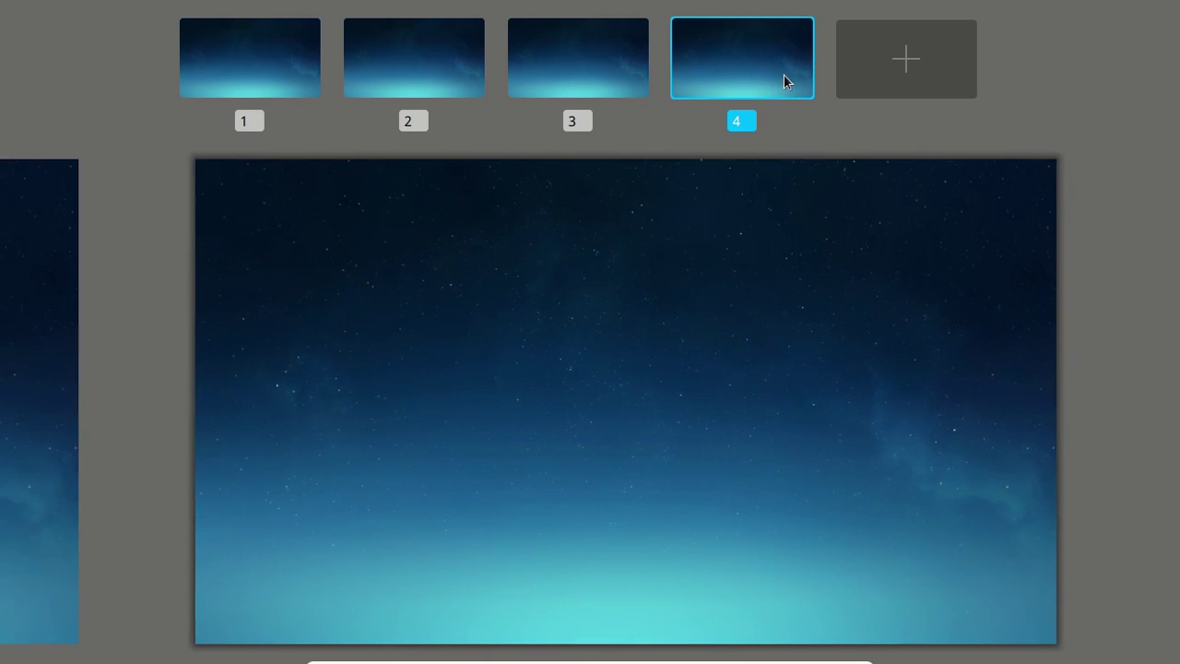
left_click(223, 56)
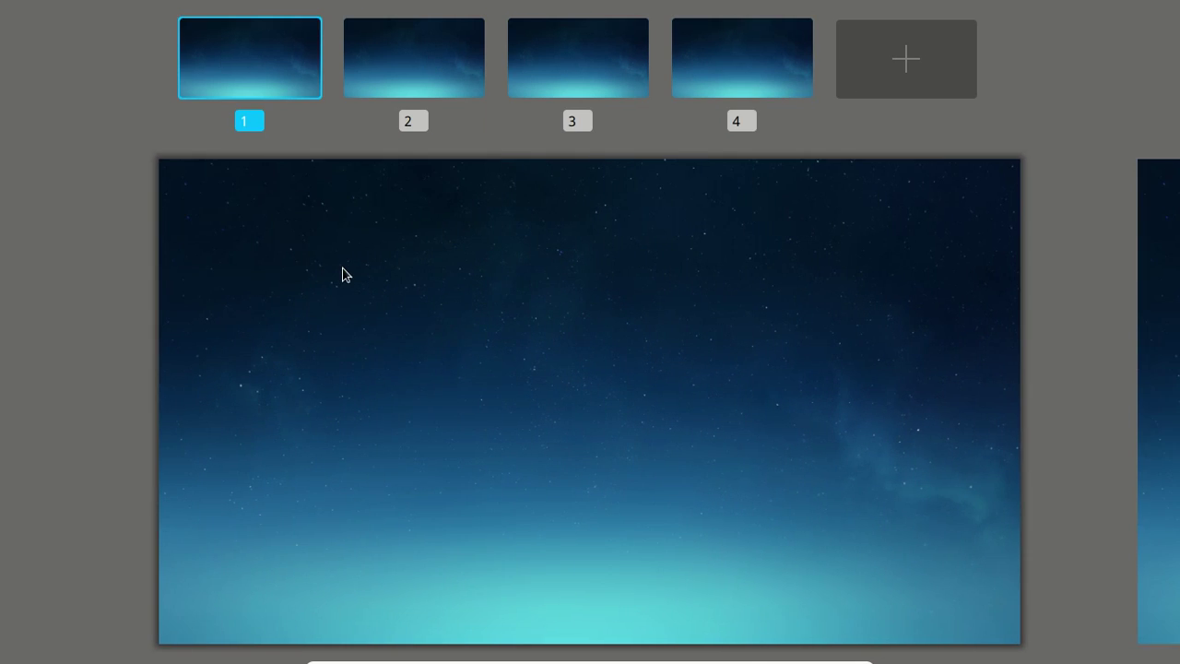
left_click(341, 271)
Open the file manager on the home folder and look through its folder-action menu and its view and sorting options
left_click(389, 637)
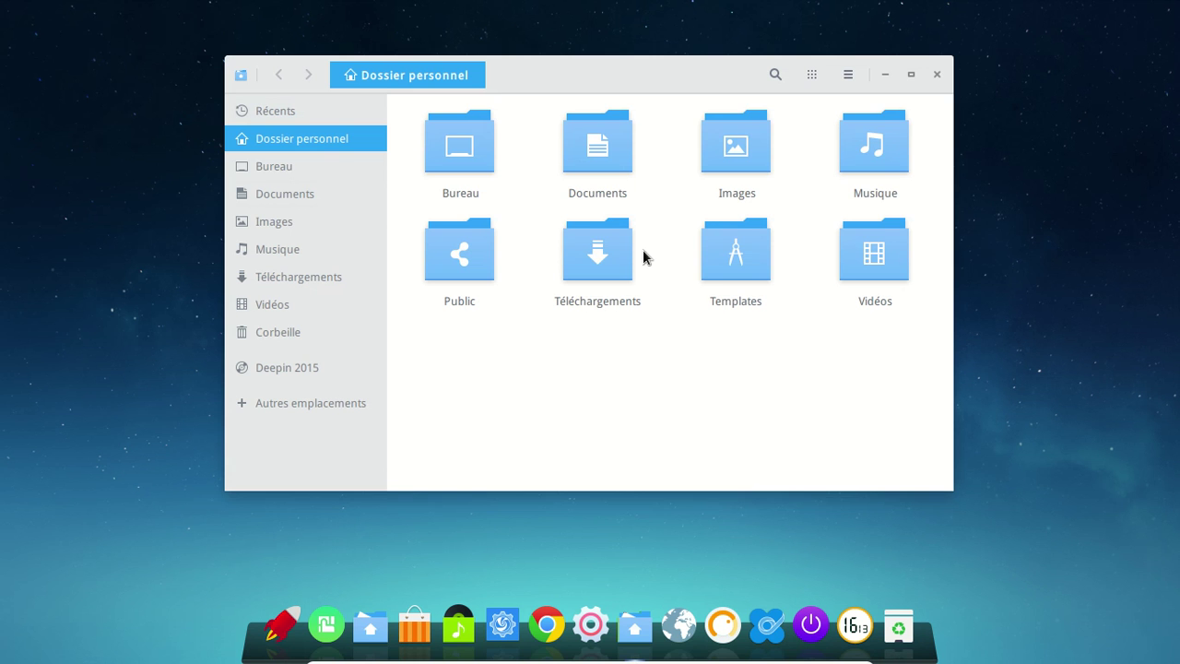
left_click(847, 78)
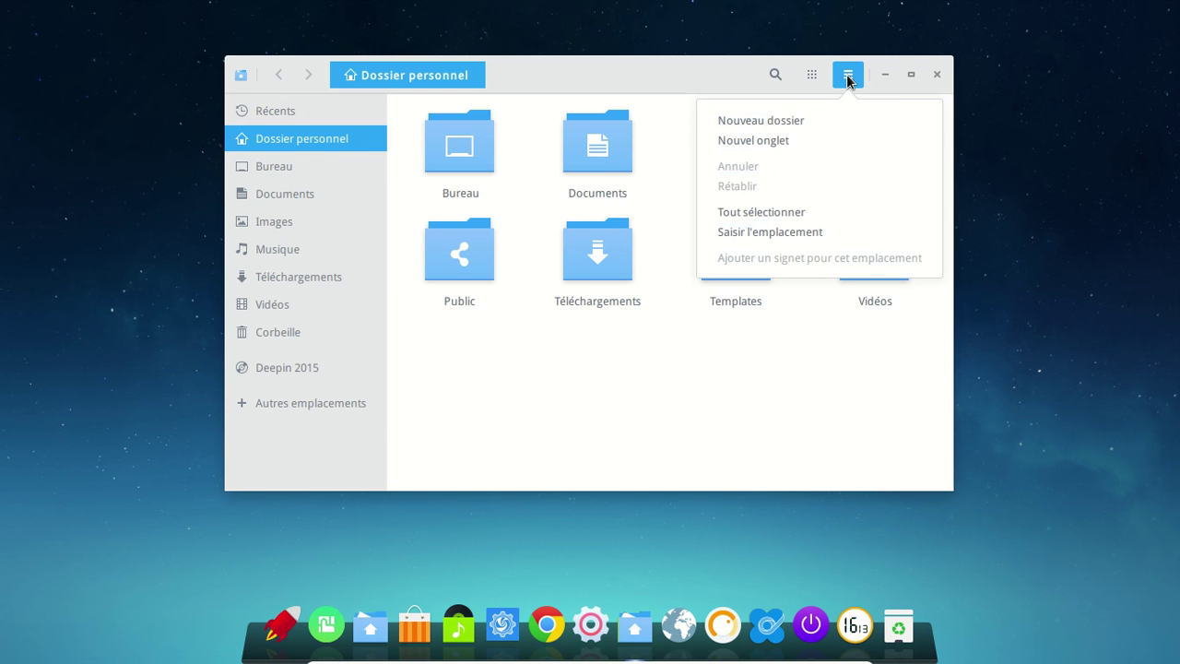
left_click(812, 79)
left_click(812, 80)
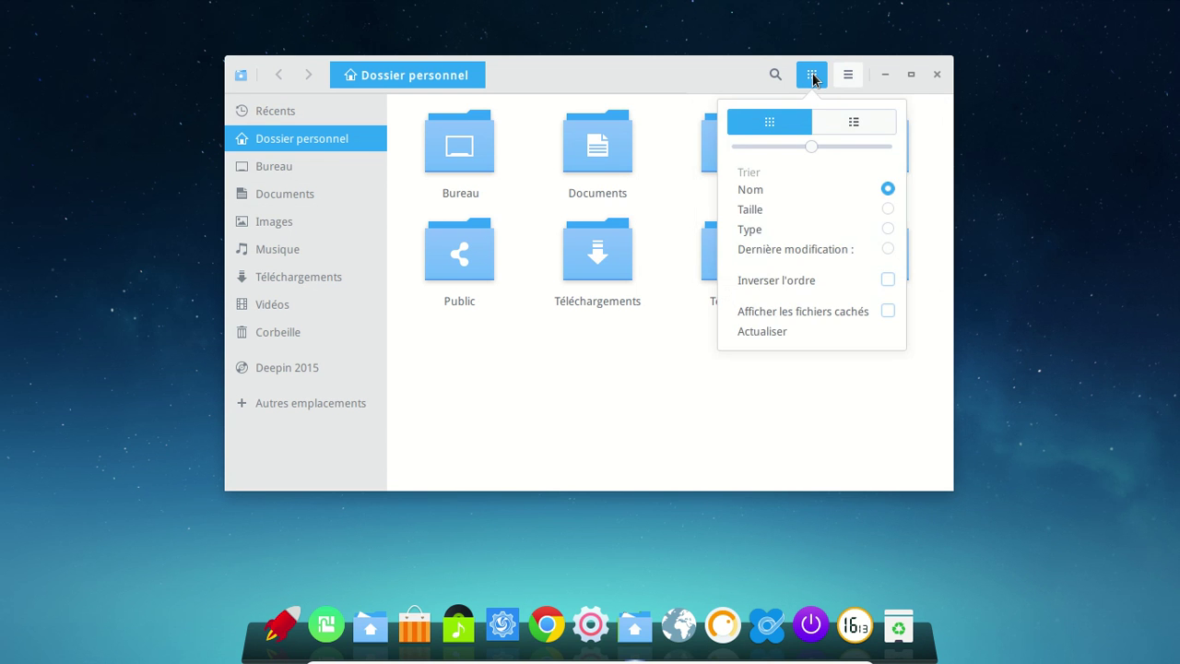
left_click(783, 74)
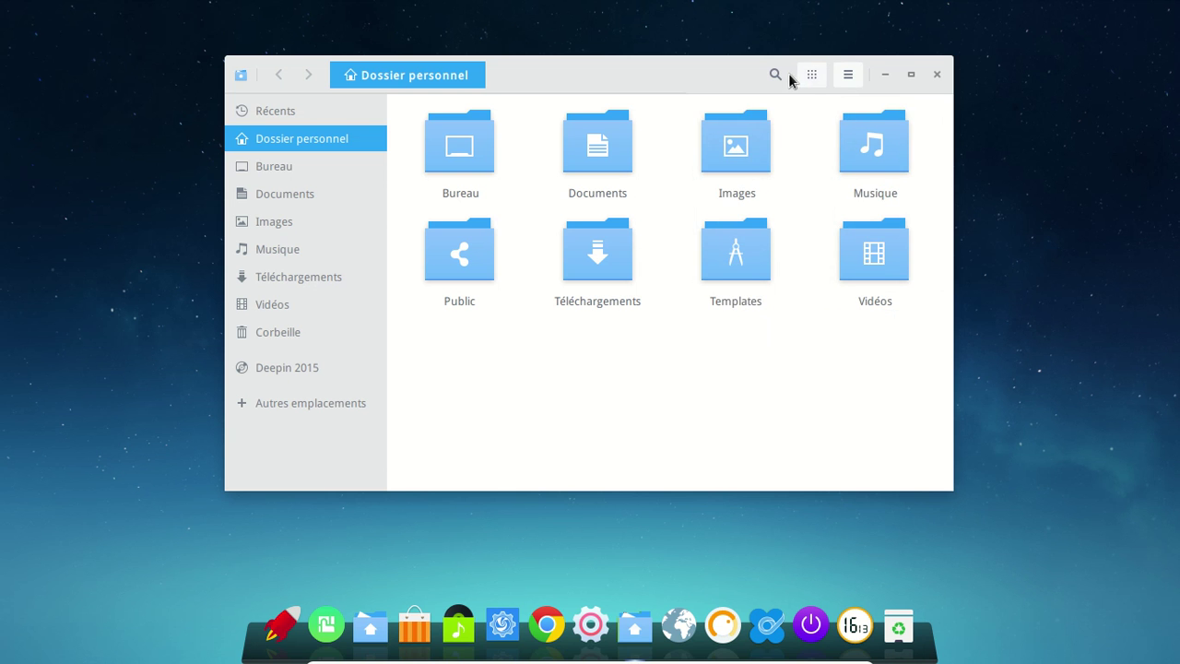
left_click(845, 77)
left_click(371, 105)
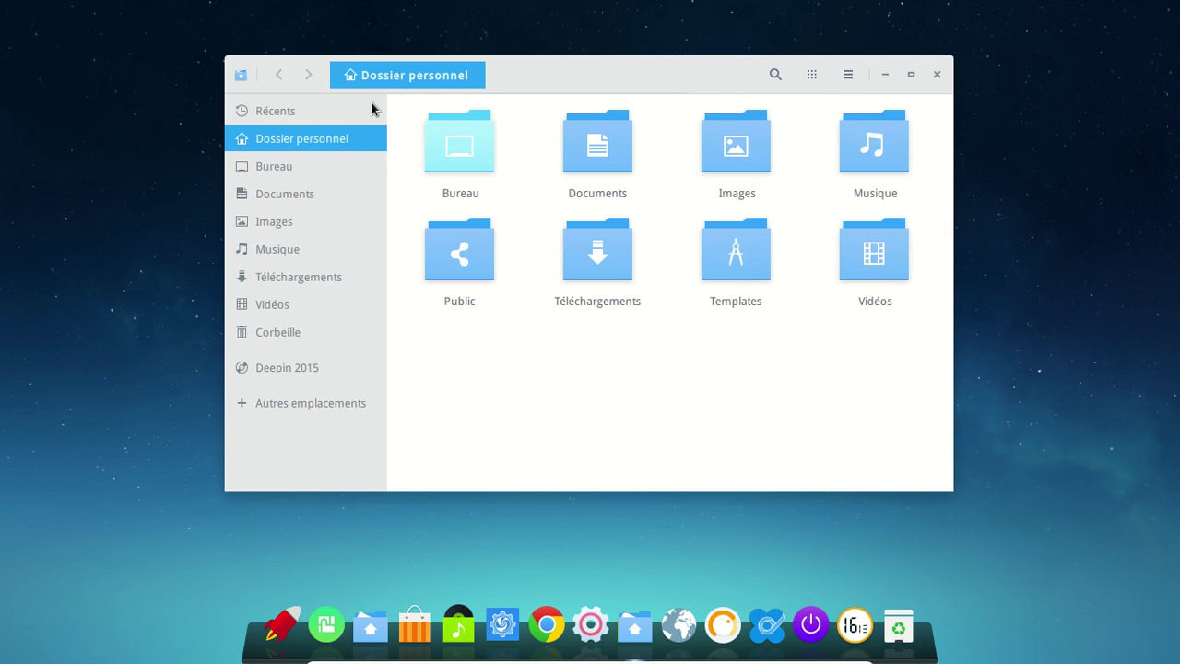
View the file manager's About information, dismissing the driver notification, and close the file manager
left_click(242, 75)
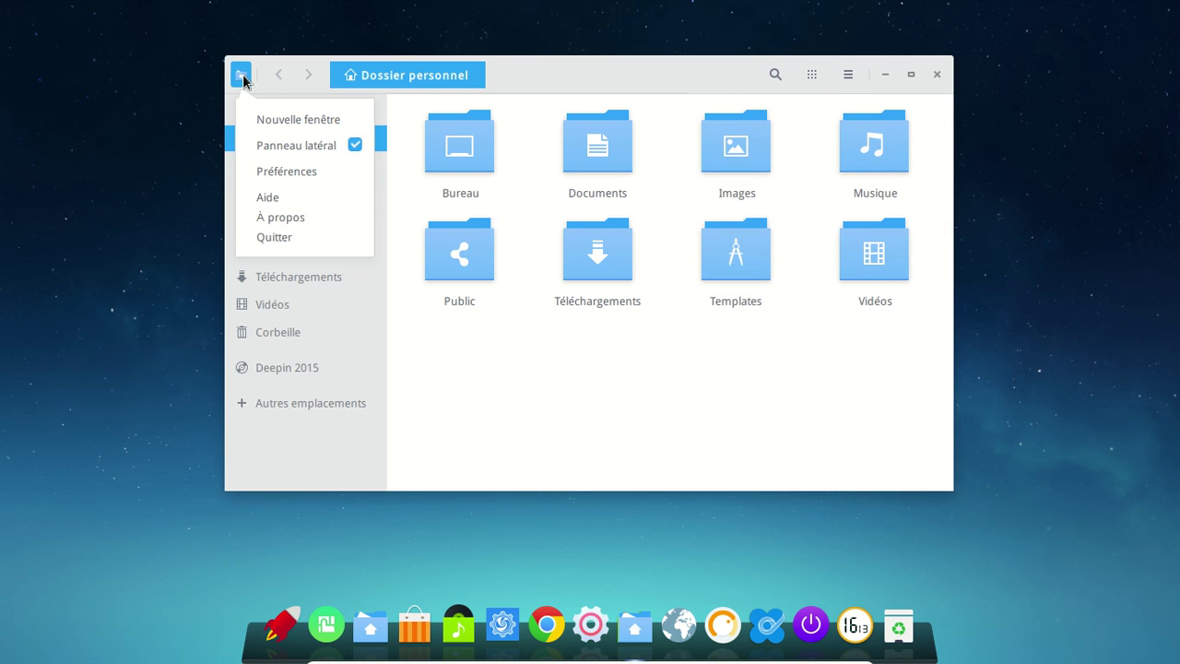
left_click(310, 218)
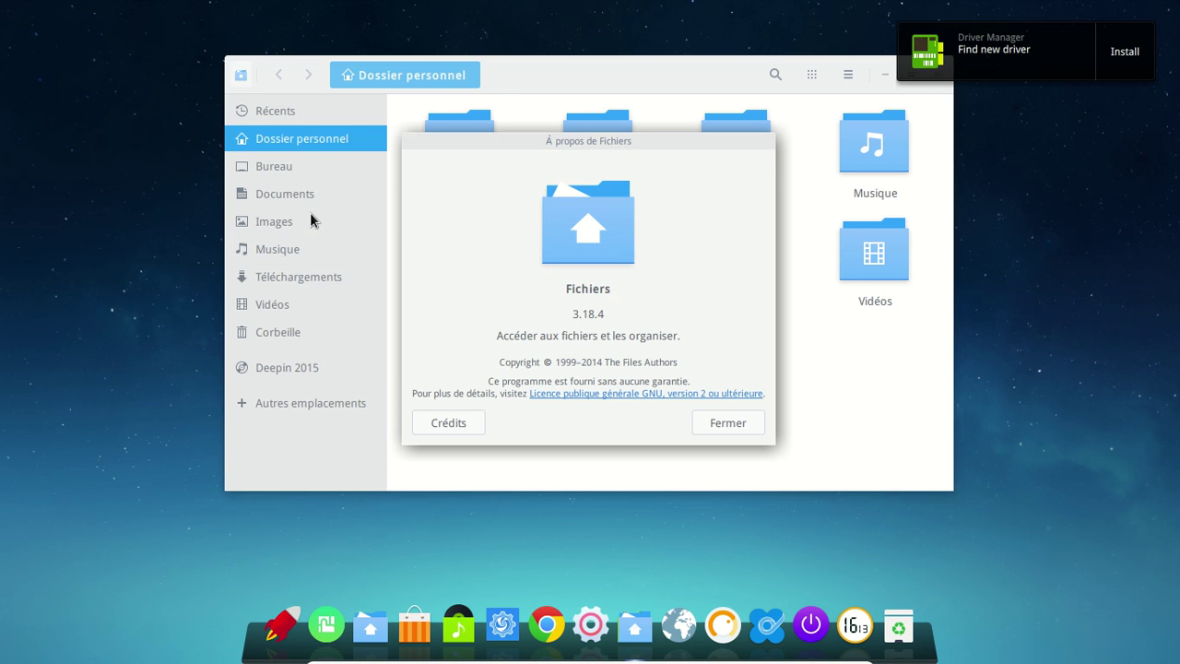
left_click(1032, 42)
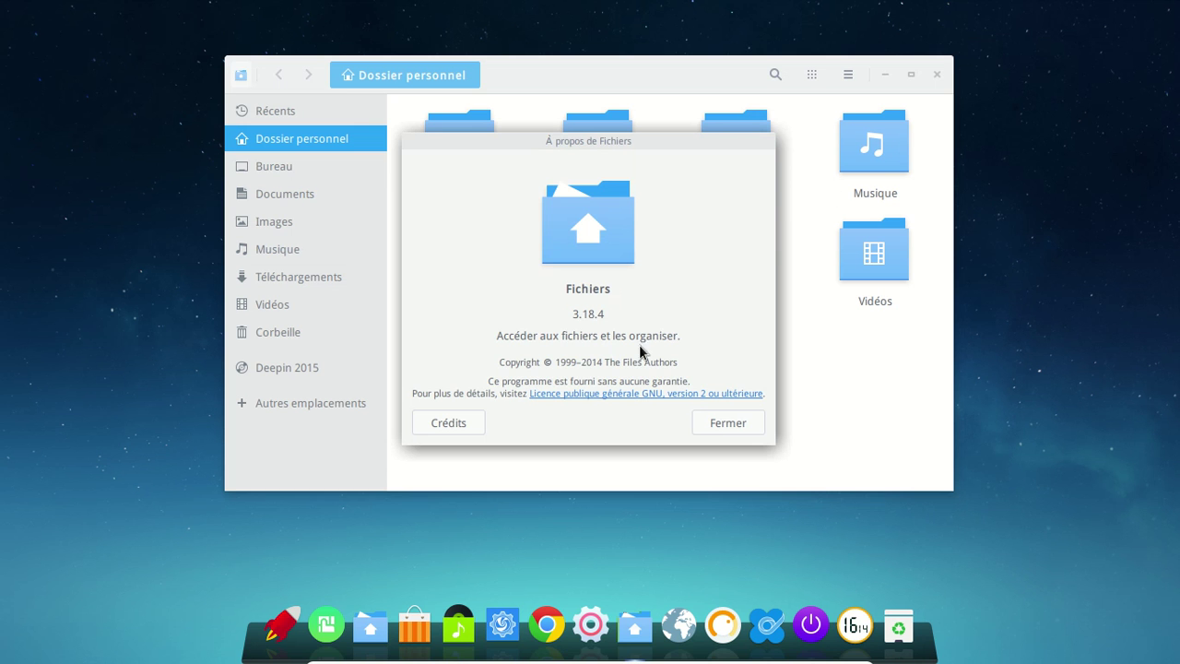
left_click(712, 420)
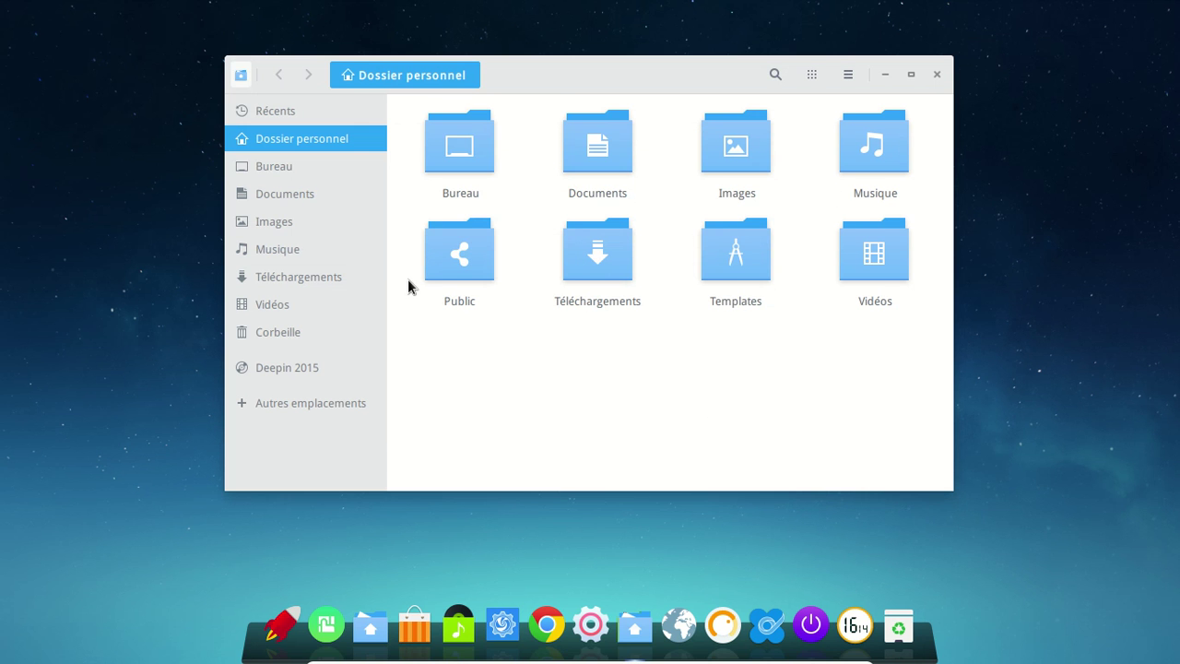
left_click(938, 74)
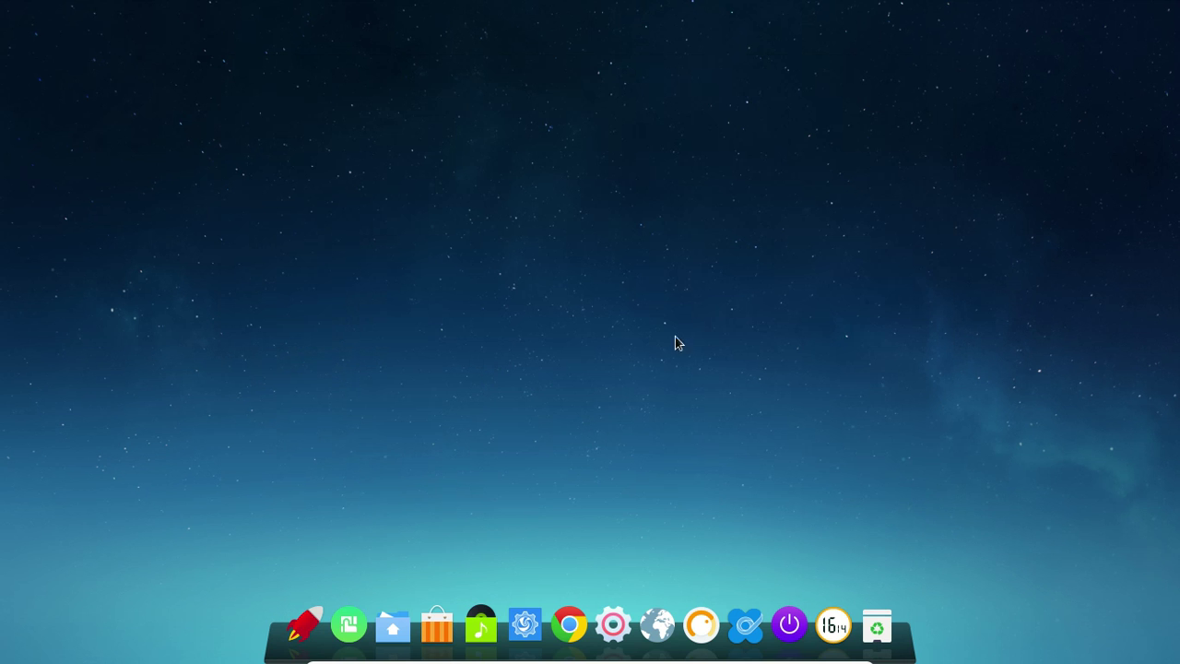
Open the Deepin Store and view its About information, closing the information window when done
left_click(438, 630)
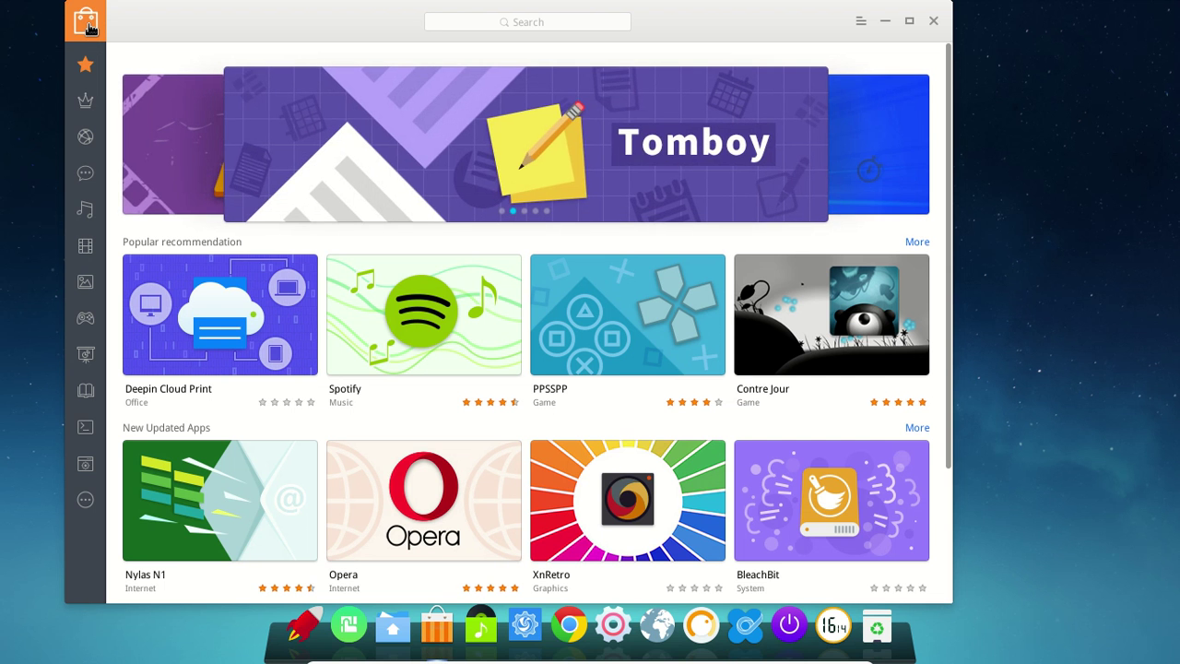
left_click(861, 25)
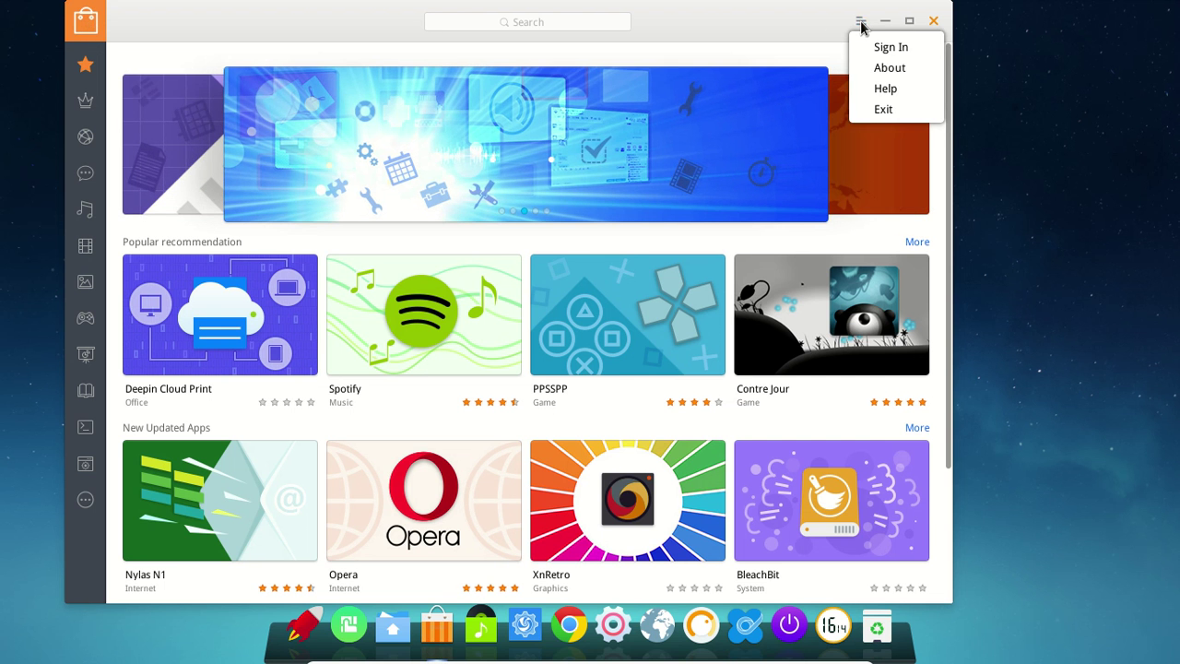
left_click(890, 68)
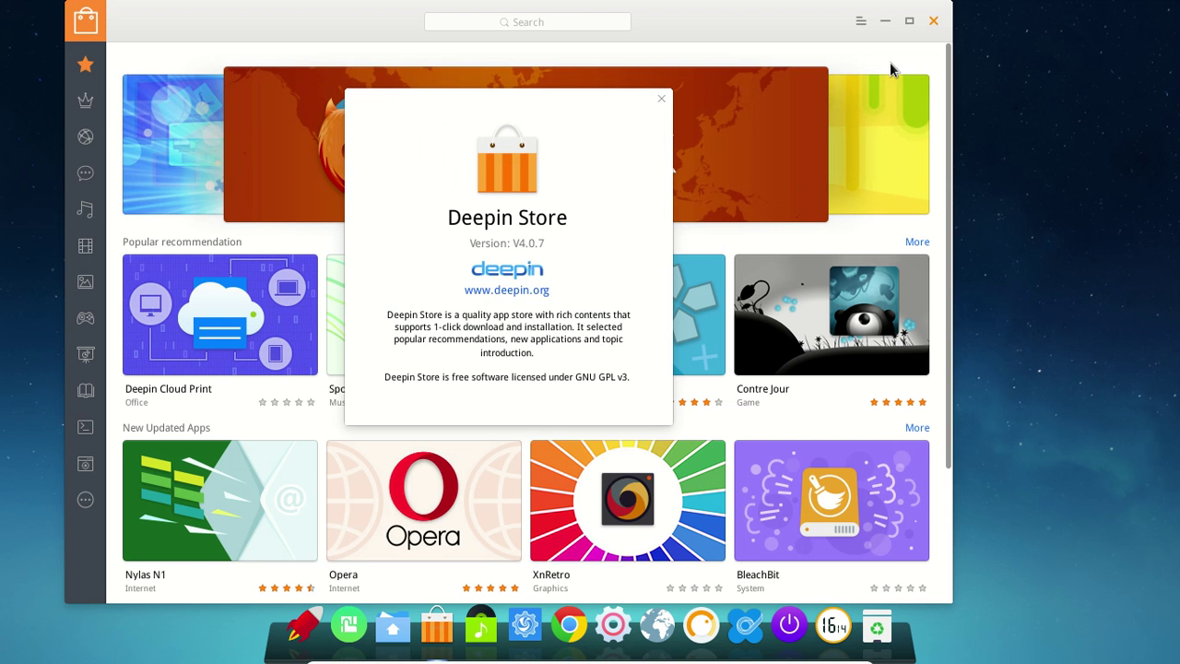
left_click(661, 103)
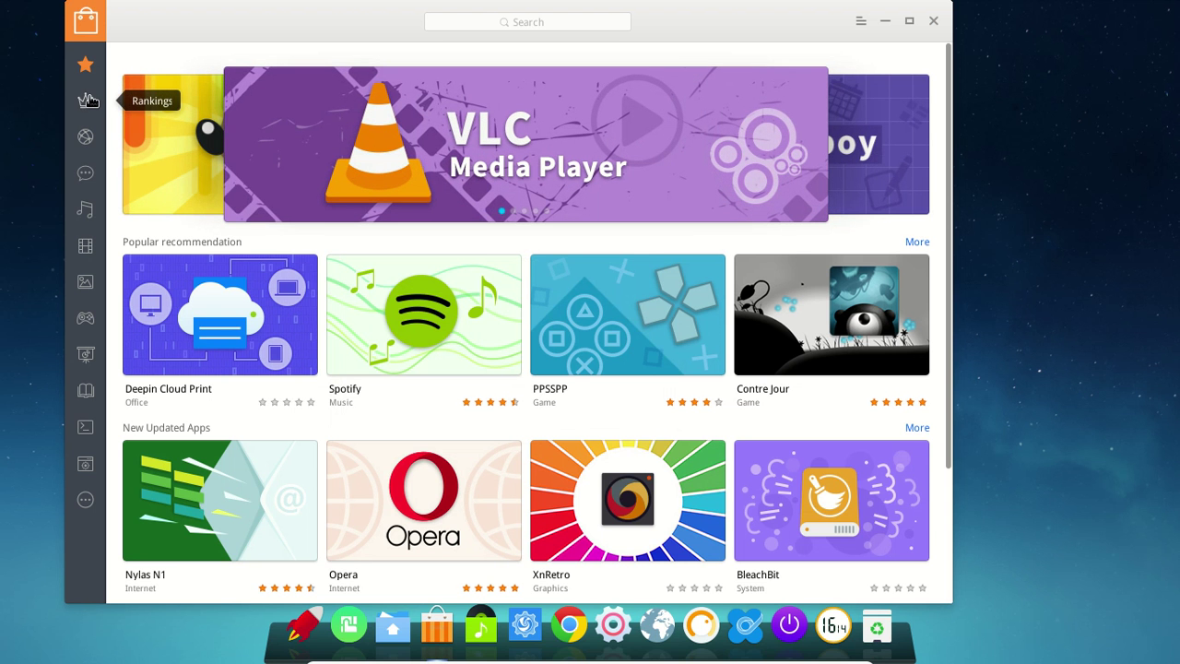
Browse the store's Internet, chat, Music, Video and Graphics categories, then close the store
left_click(87, 137)
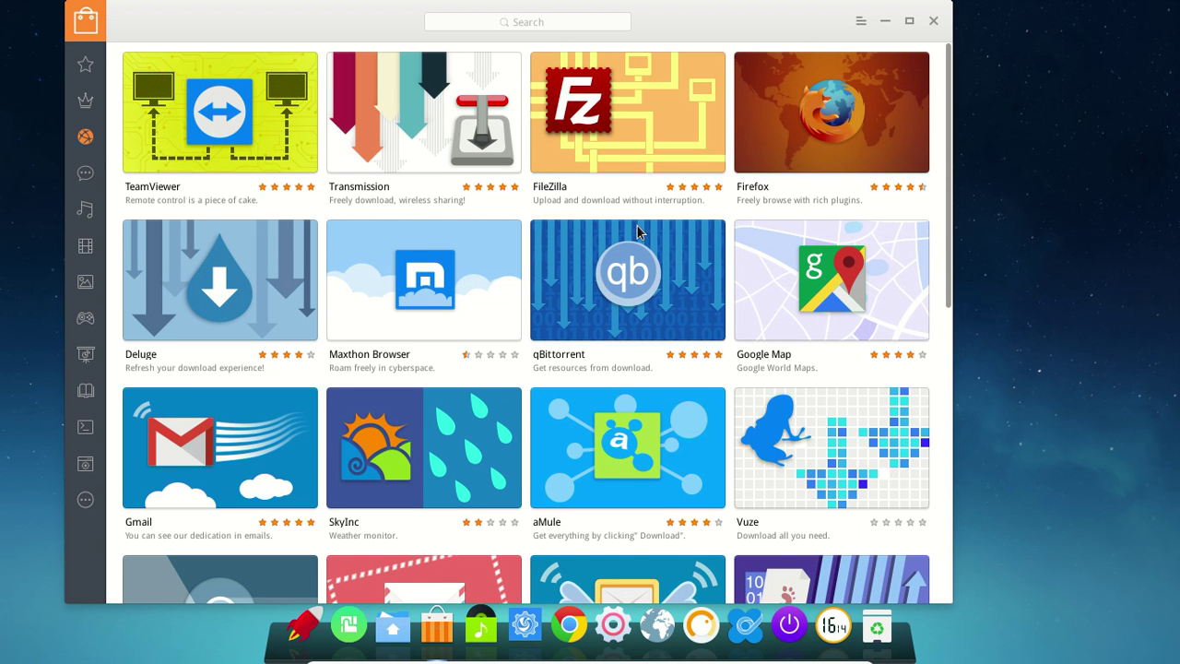
scroll(636, 231, "down", 2)
scroll(636, 230, "down", 5)
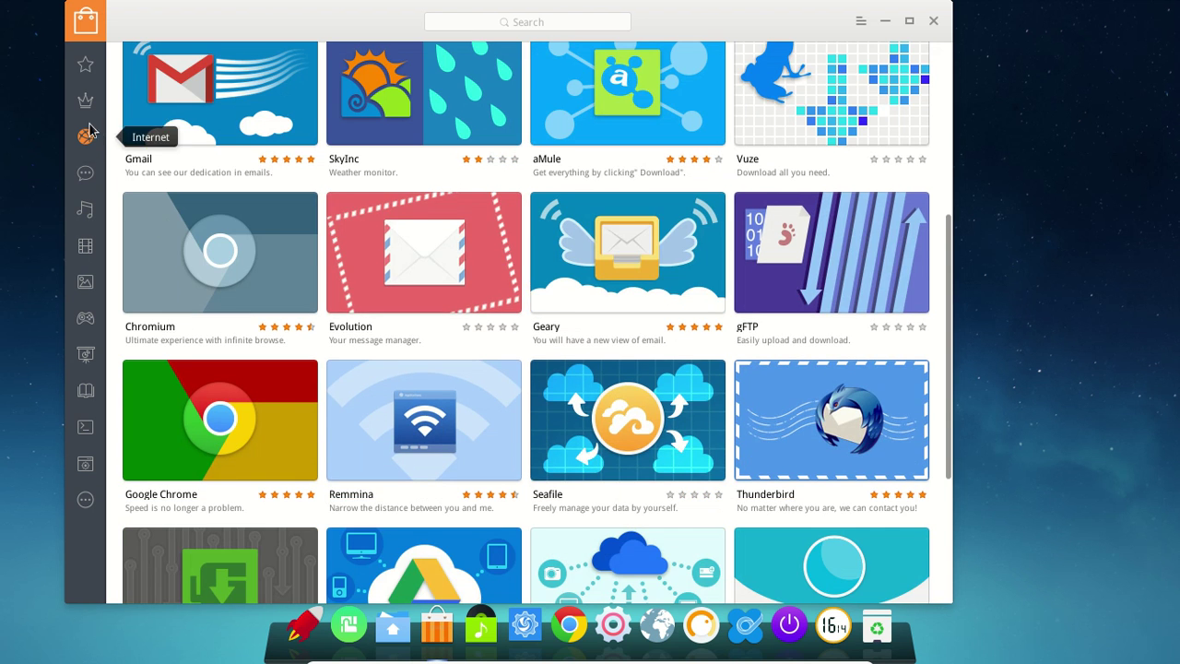
left_click(86, 174)
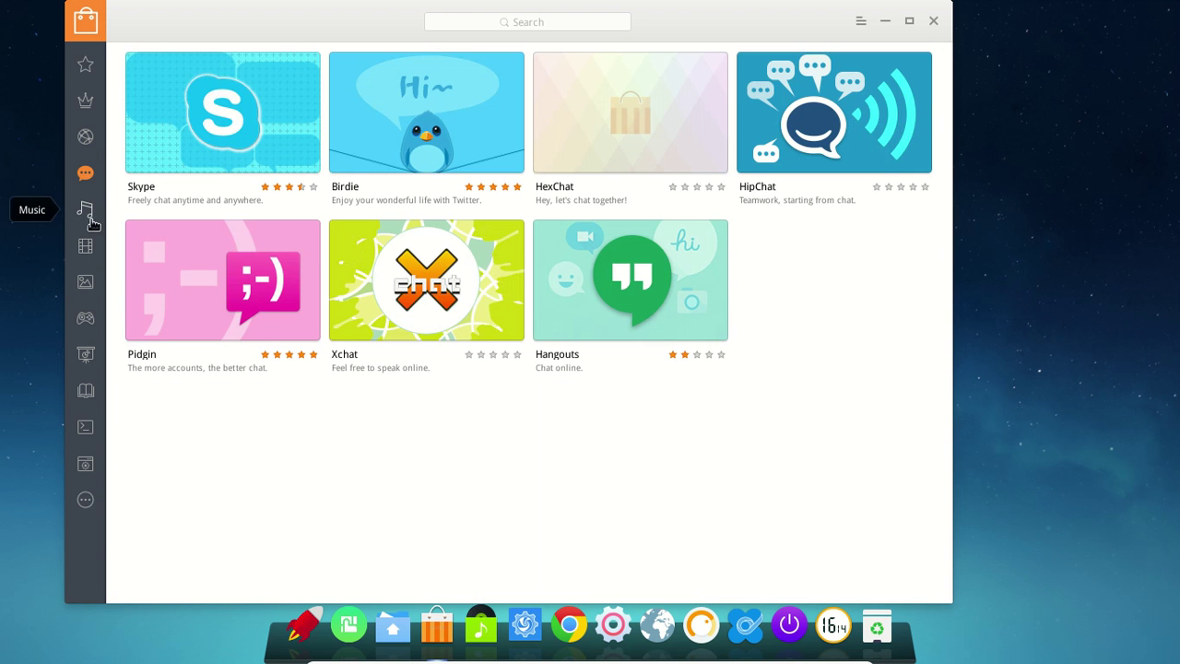
left_click(86, 210)
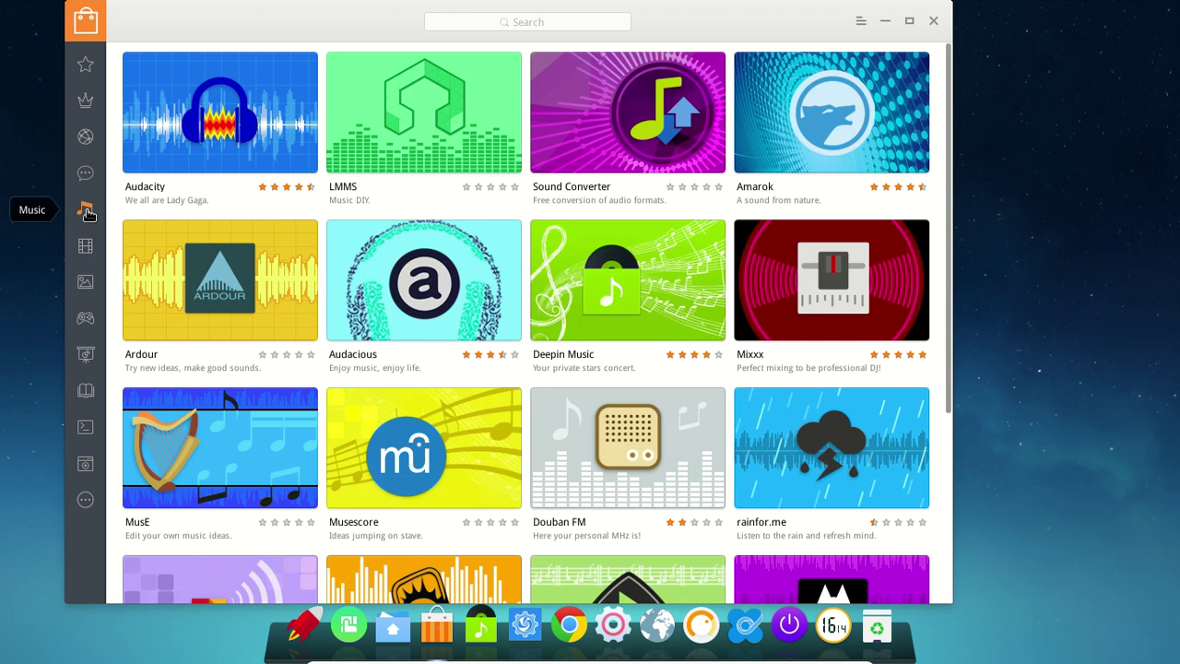
scroll(172, 344, "down", 5)
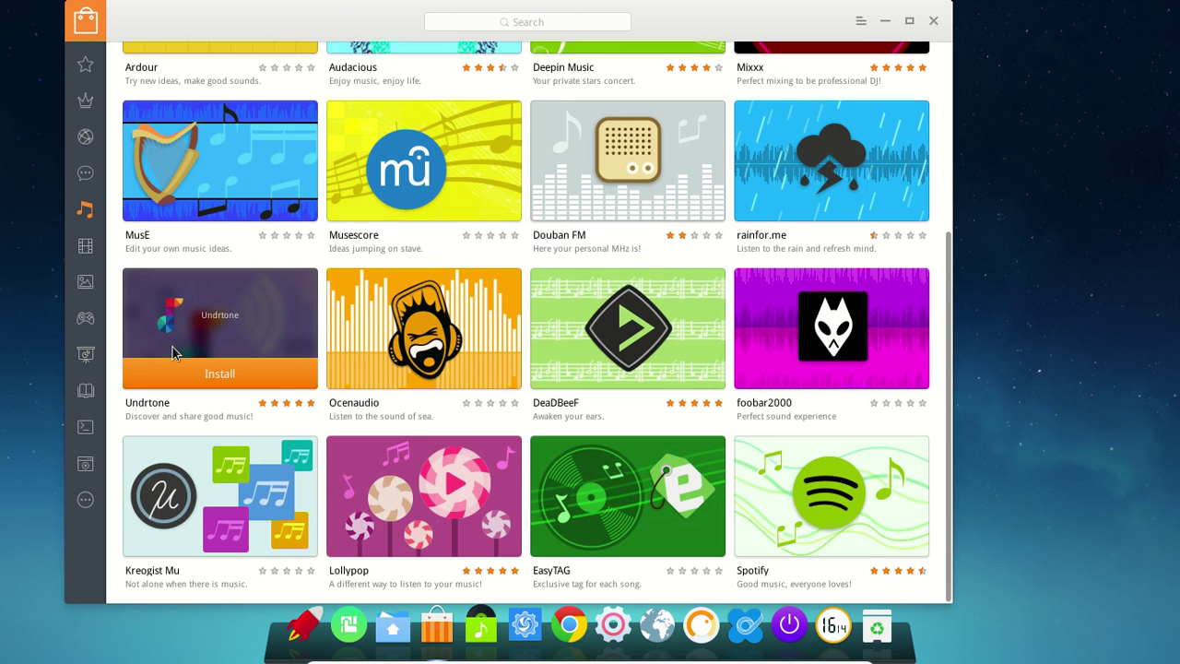
left_click(85, 250)
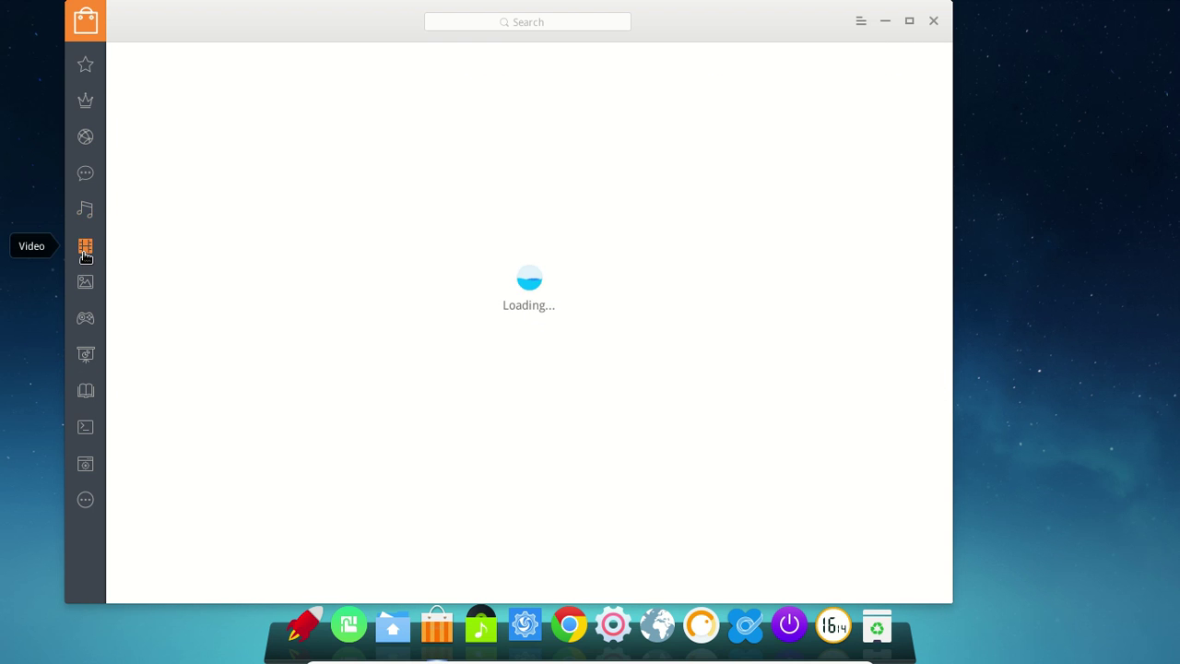
left_click(85, 284)
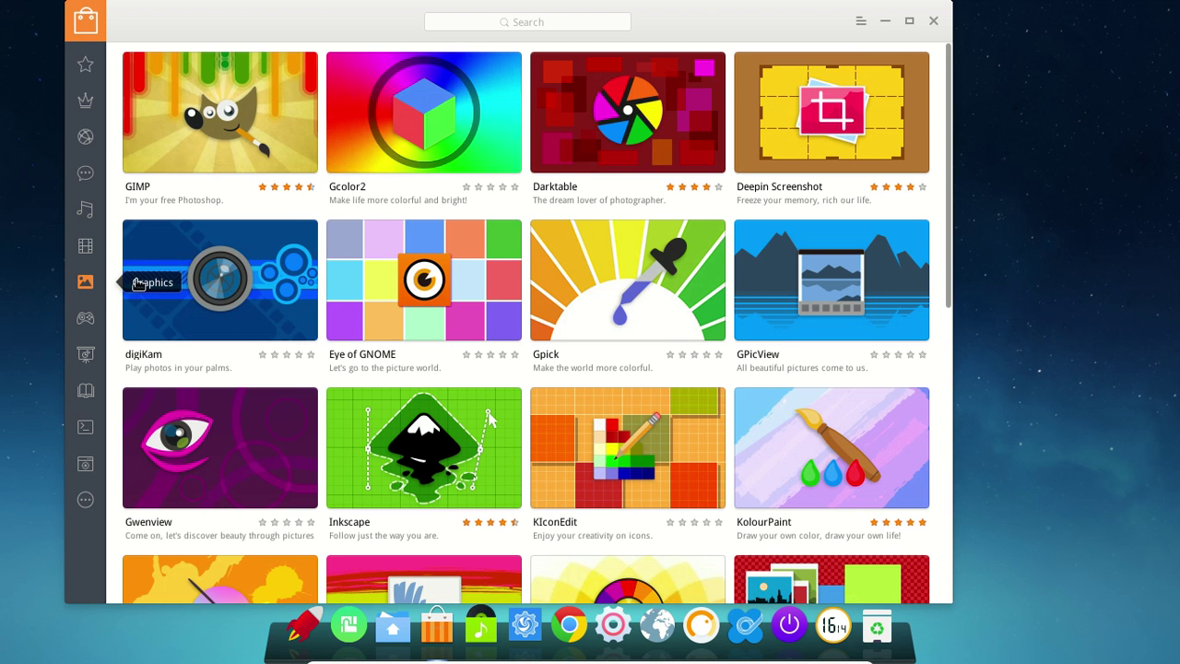
left_click(931, 21)
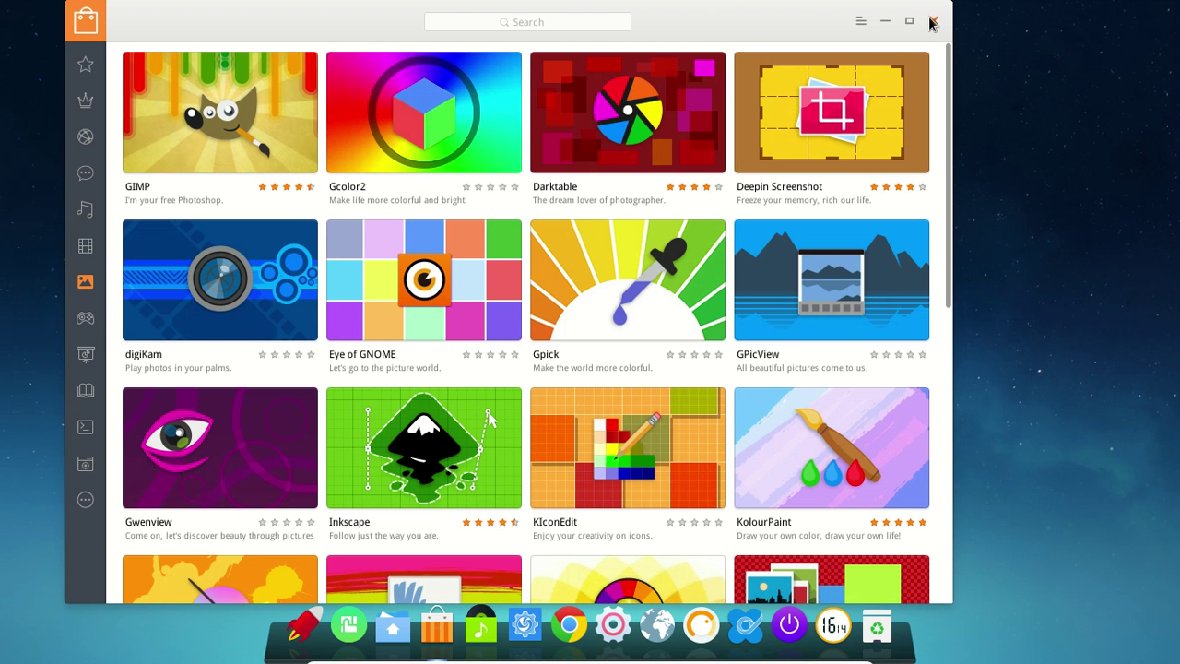
Open Deepin Musique, examine the Général and À propos pages of its preferences, and close the player
left_click(494, 620)
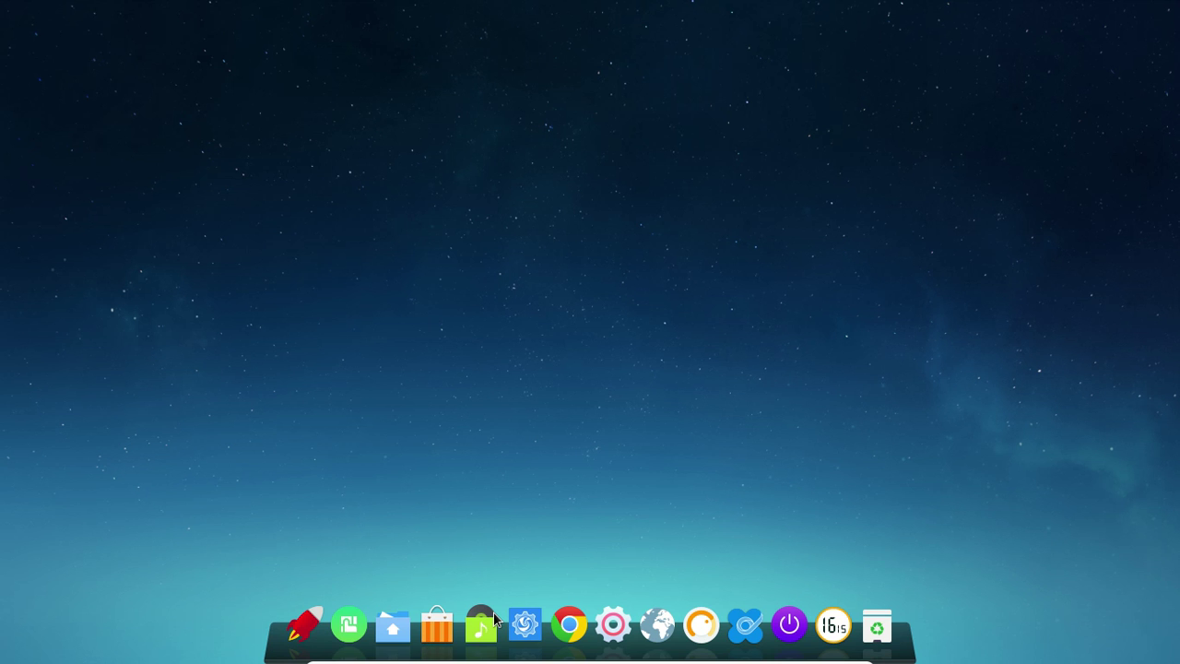
left_click(480, 627)
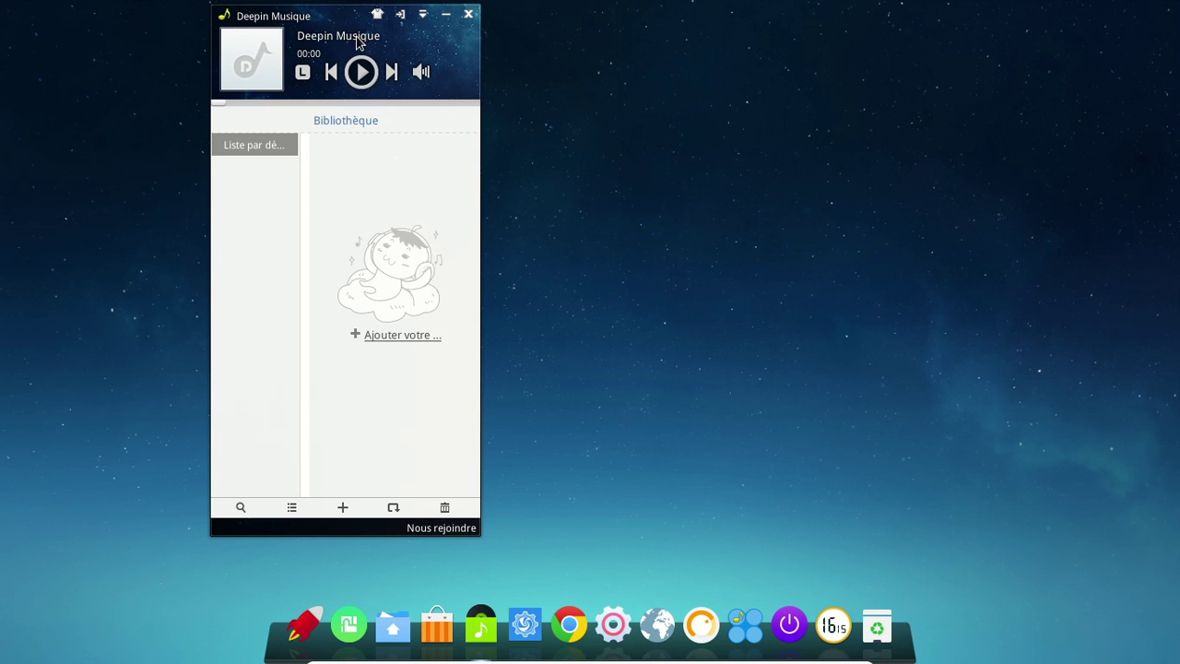
left_click(422, 13)
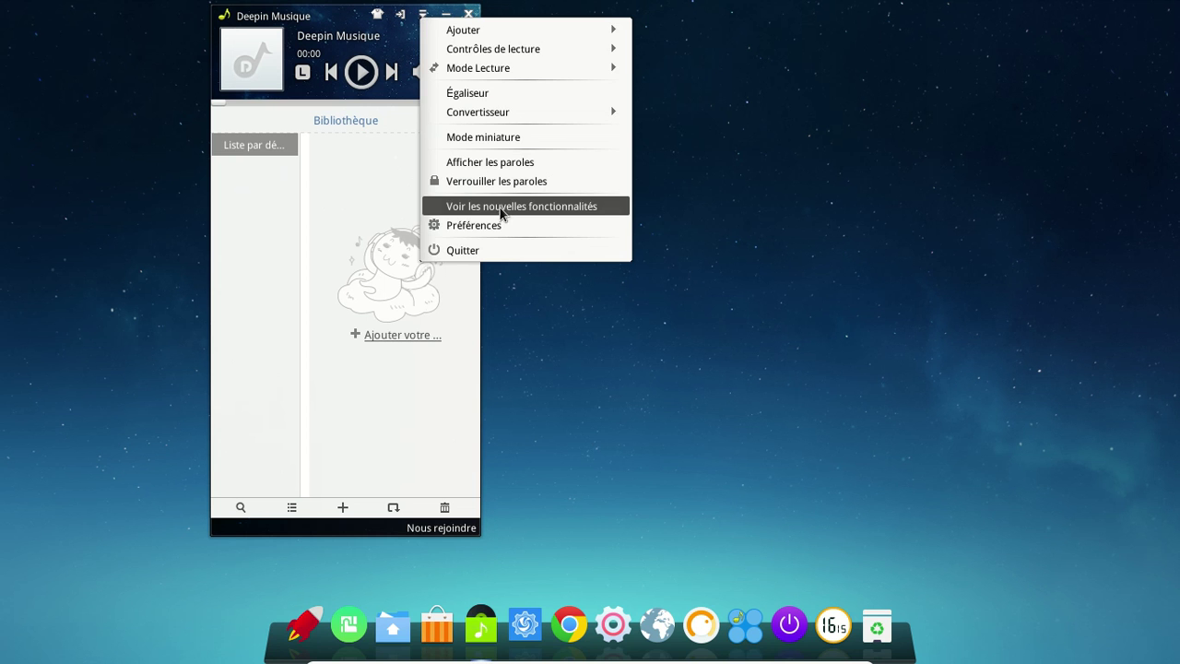
left_click(493, 227)
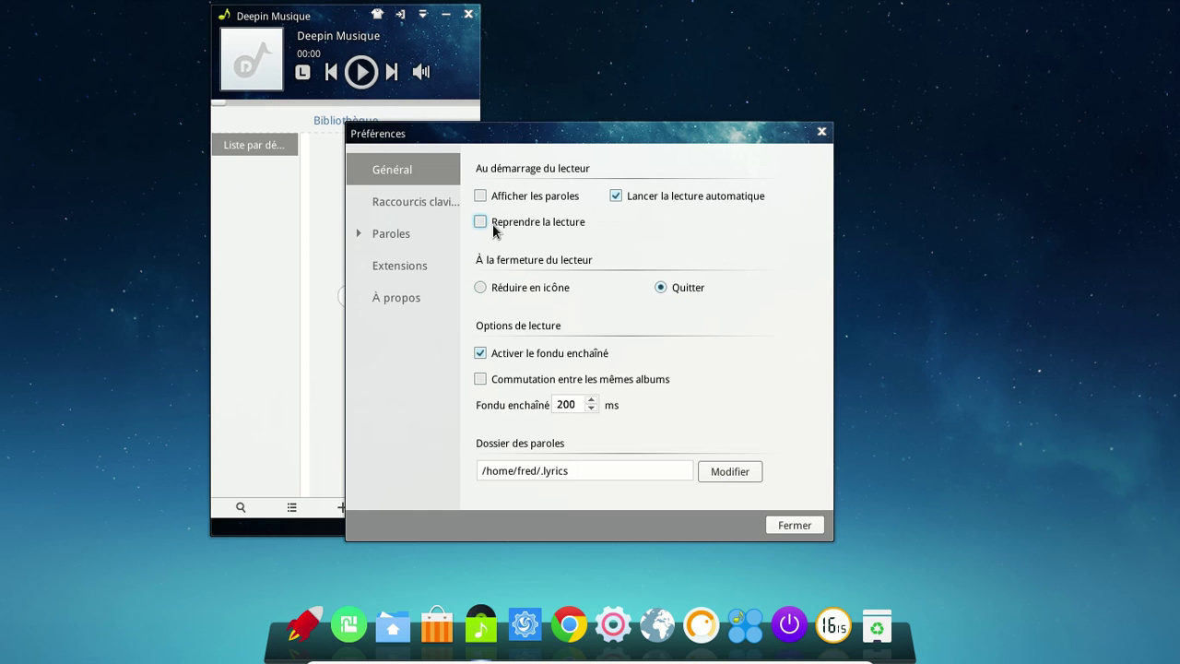
left_click(401, 305)
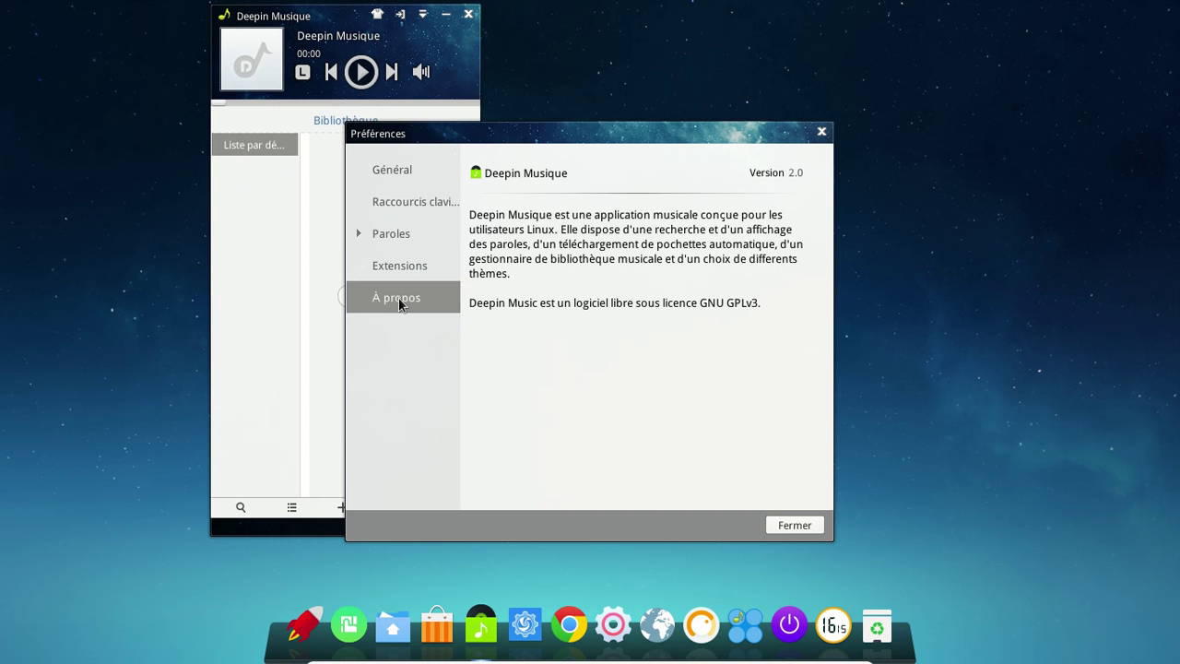
left_click(790, 525)
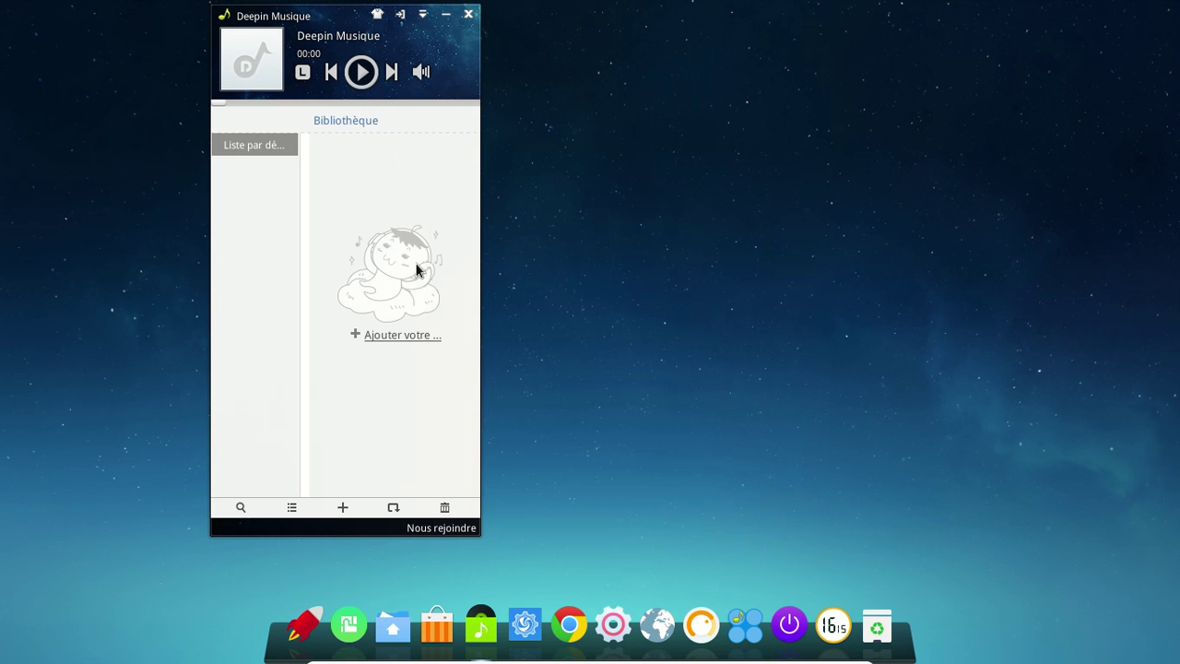
left_click(466, 14)
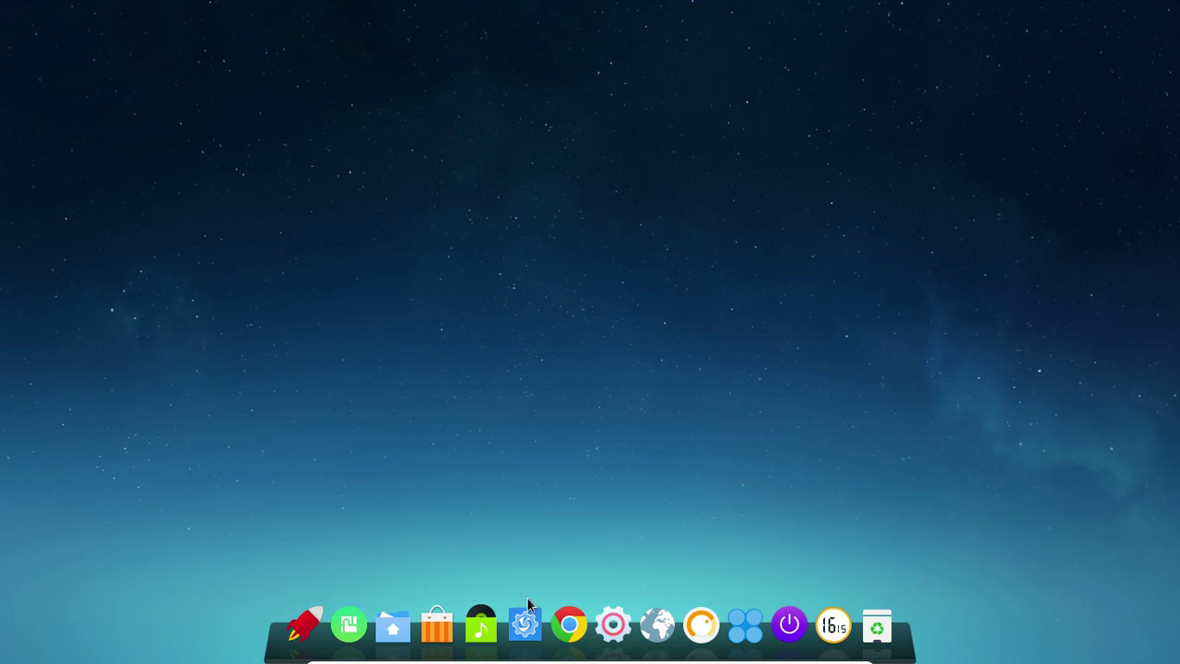
Open the Deepin Film player and look over its main menu without choosing any option
left_click(528, 614)
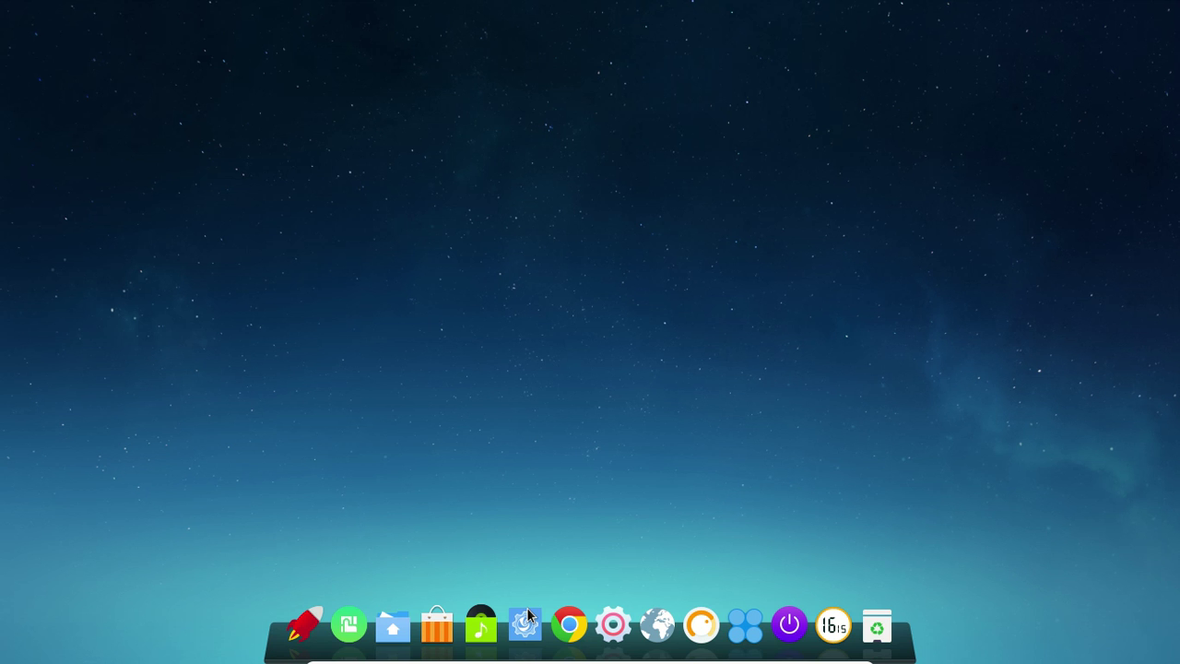
left_click(528, 615)
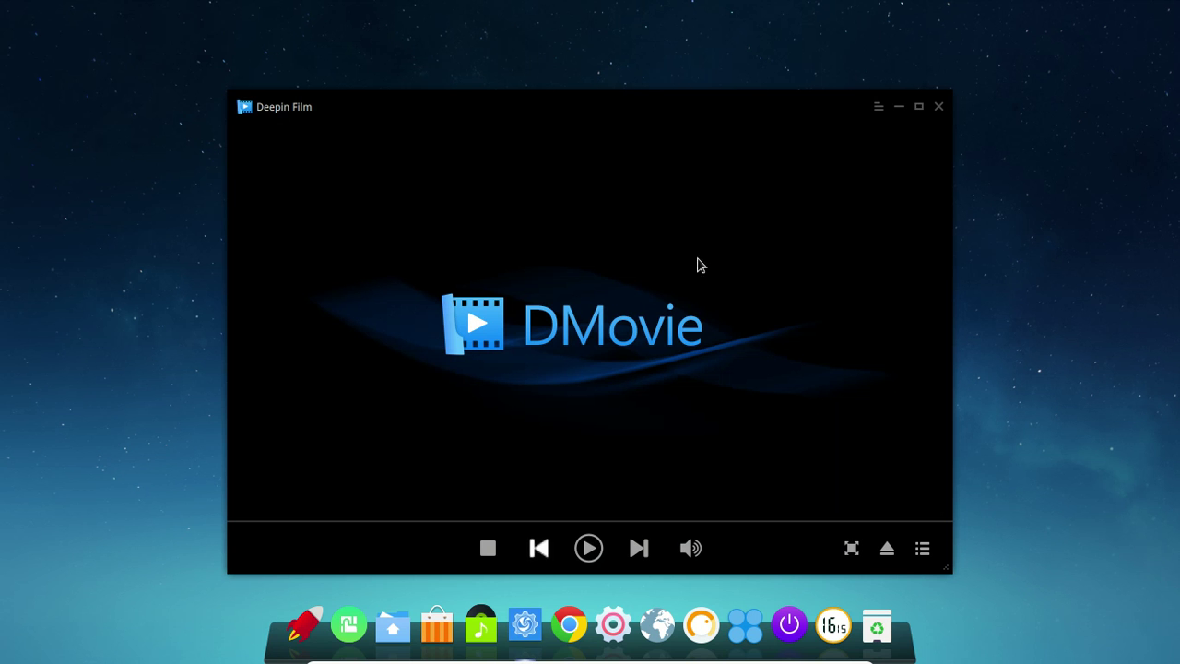
left_click(878, 108)
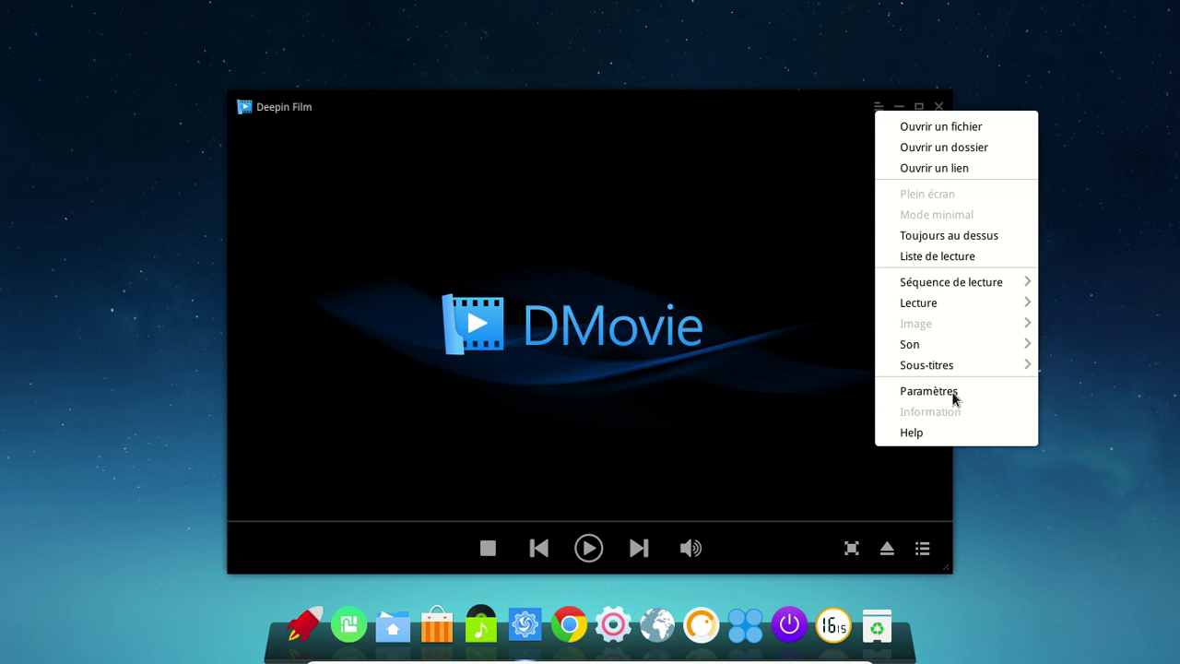
left_click(796, 166)
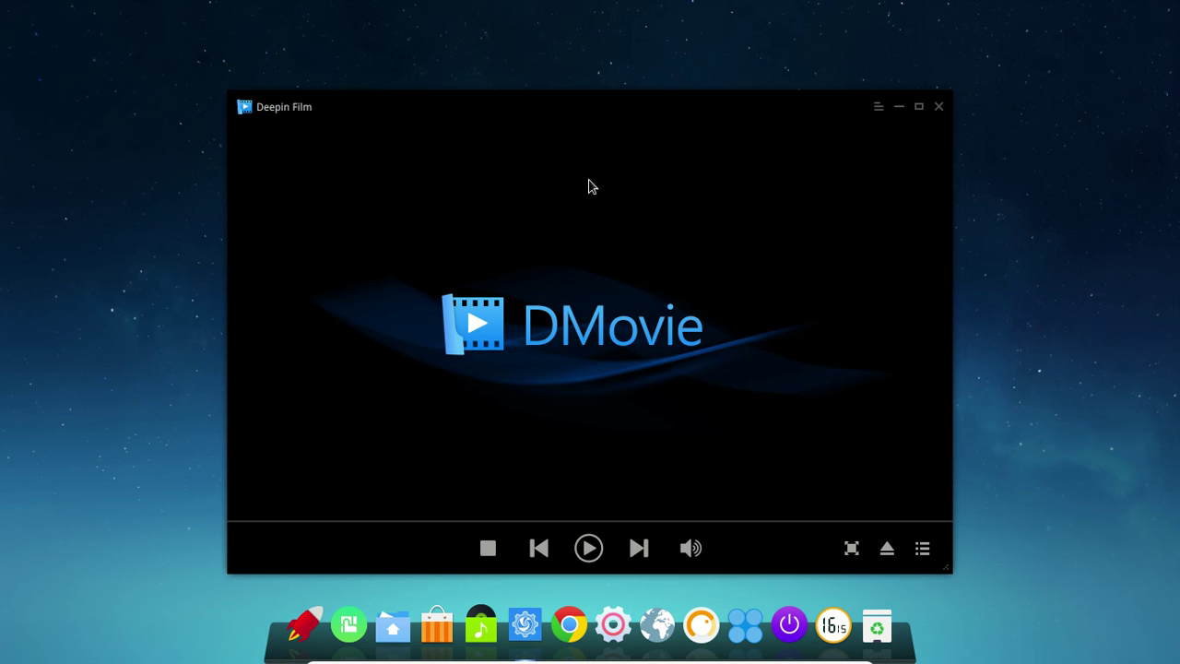
Close the video player, open the control center and view its Menu démarrer settings, returning to the control center's home page
left_click(939, 108)
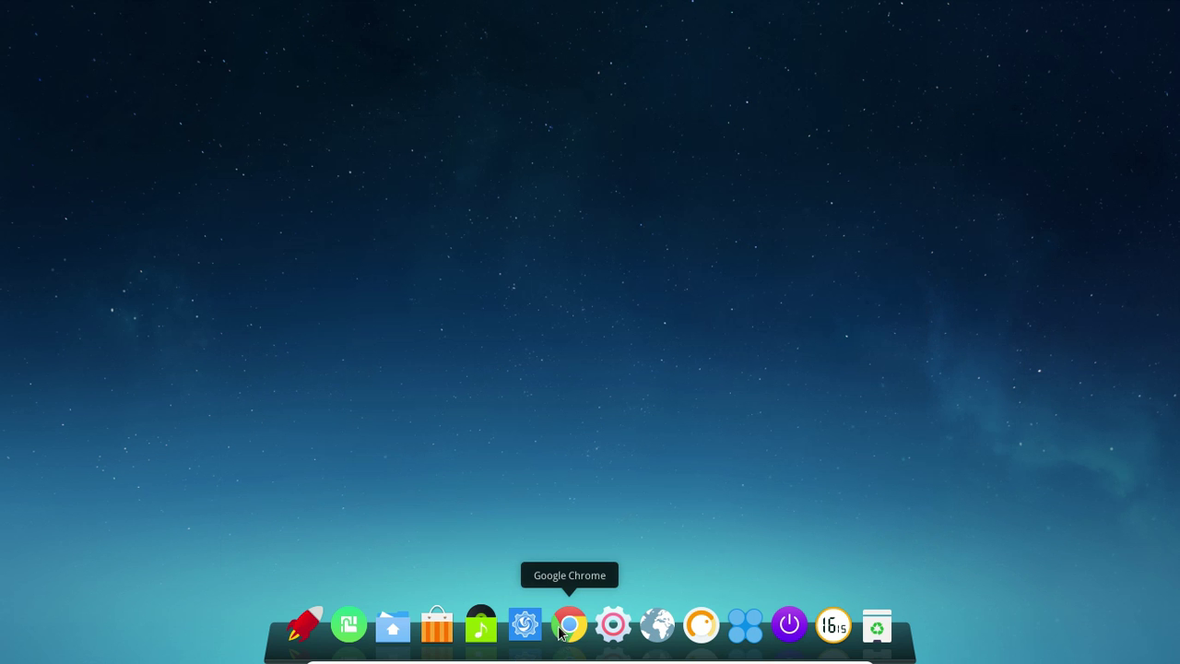
left_click(621, 629)
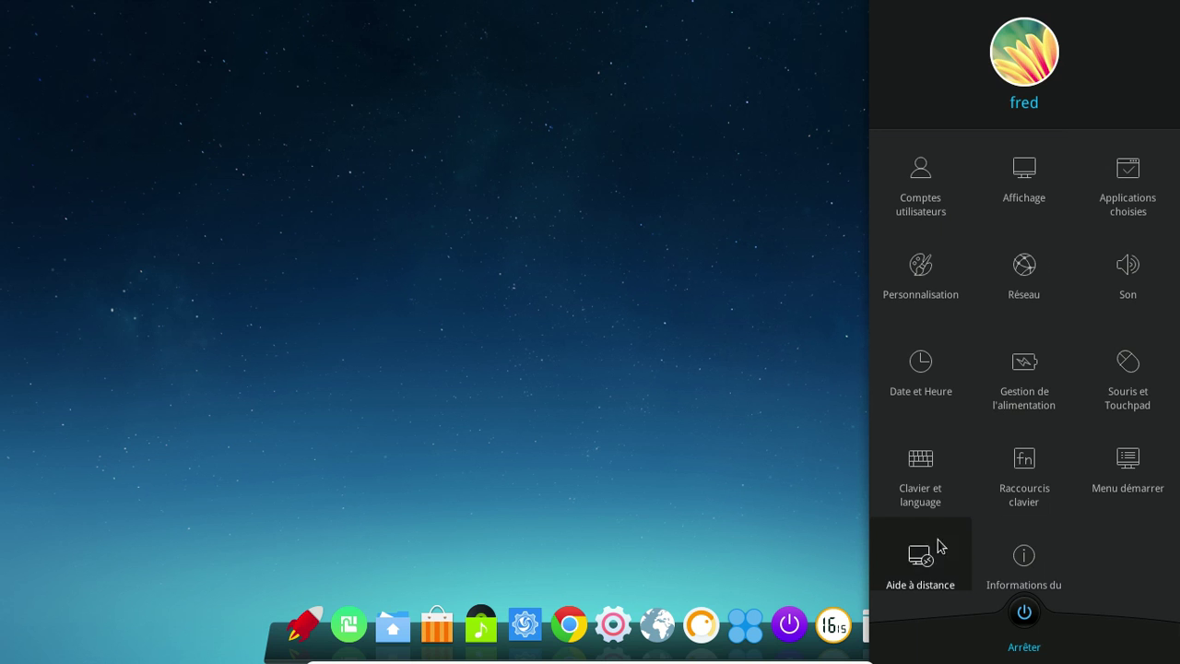
left_click(1143, 482)
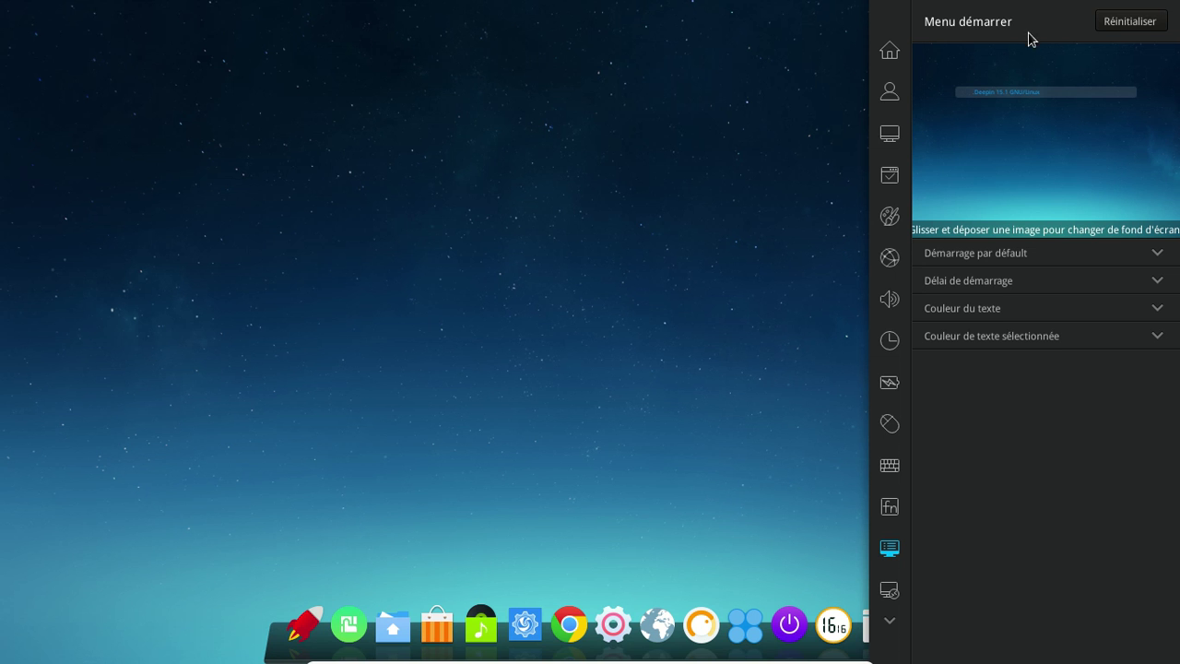
left_click(890, 52)
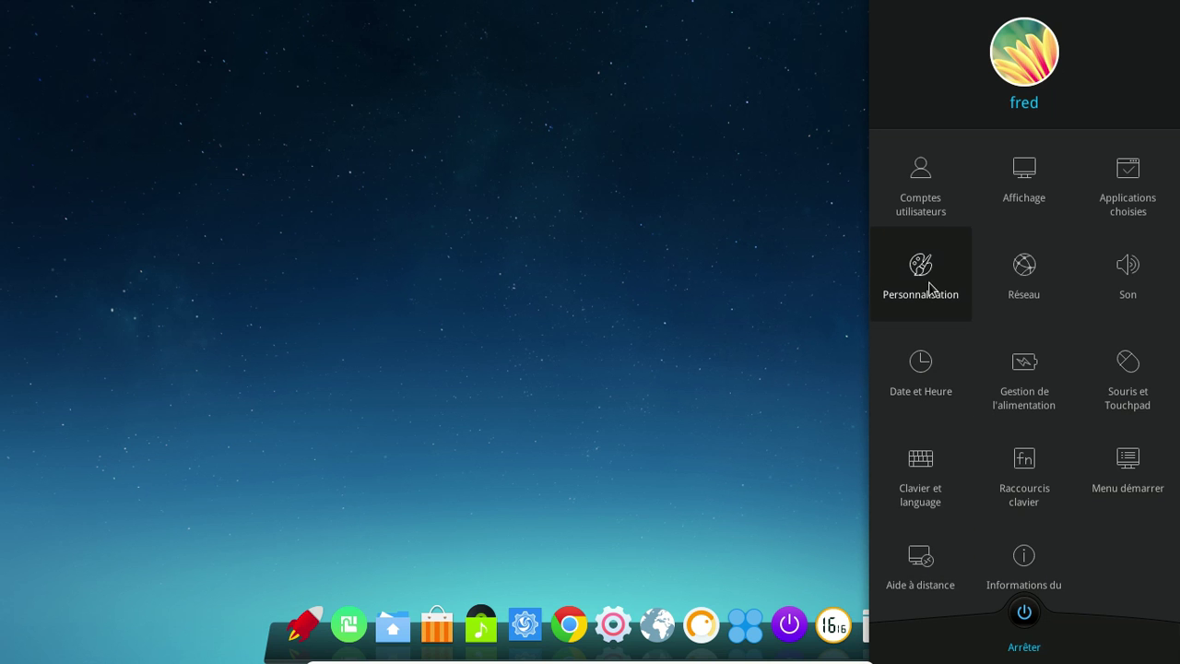
Open Applications choisies and look over the default application choices for Navigateur, Courrier and Texte
left_click(1114, 200)
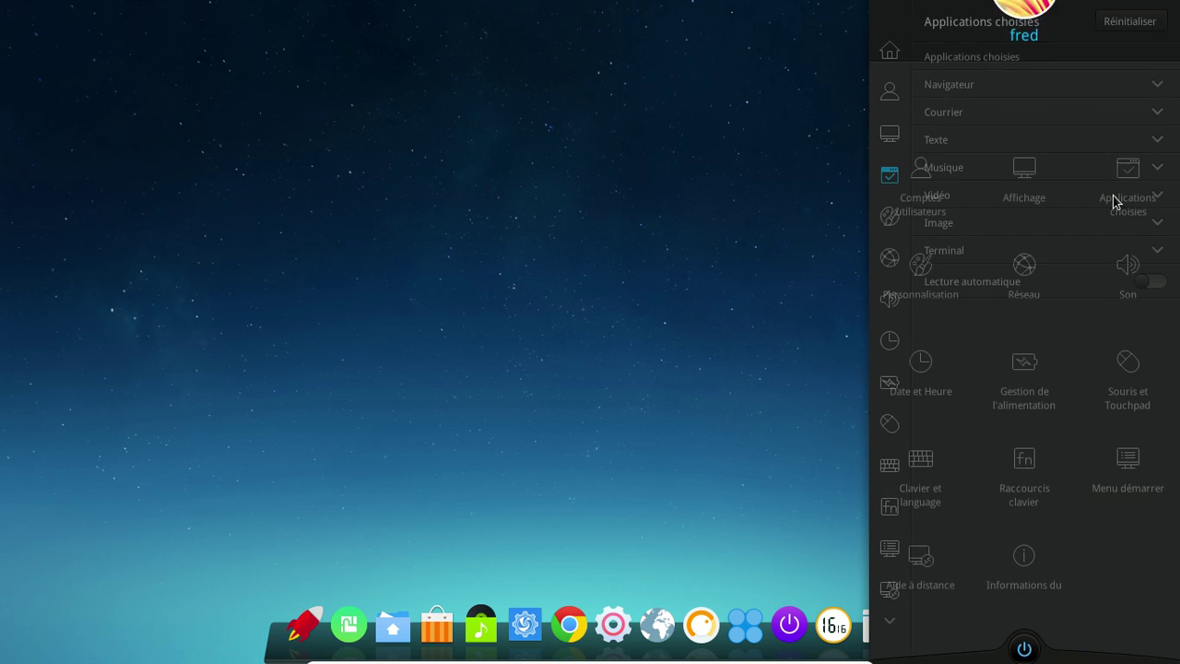
left_click(1033, 85)
left_click(1033, 85)
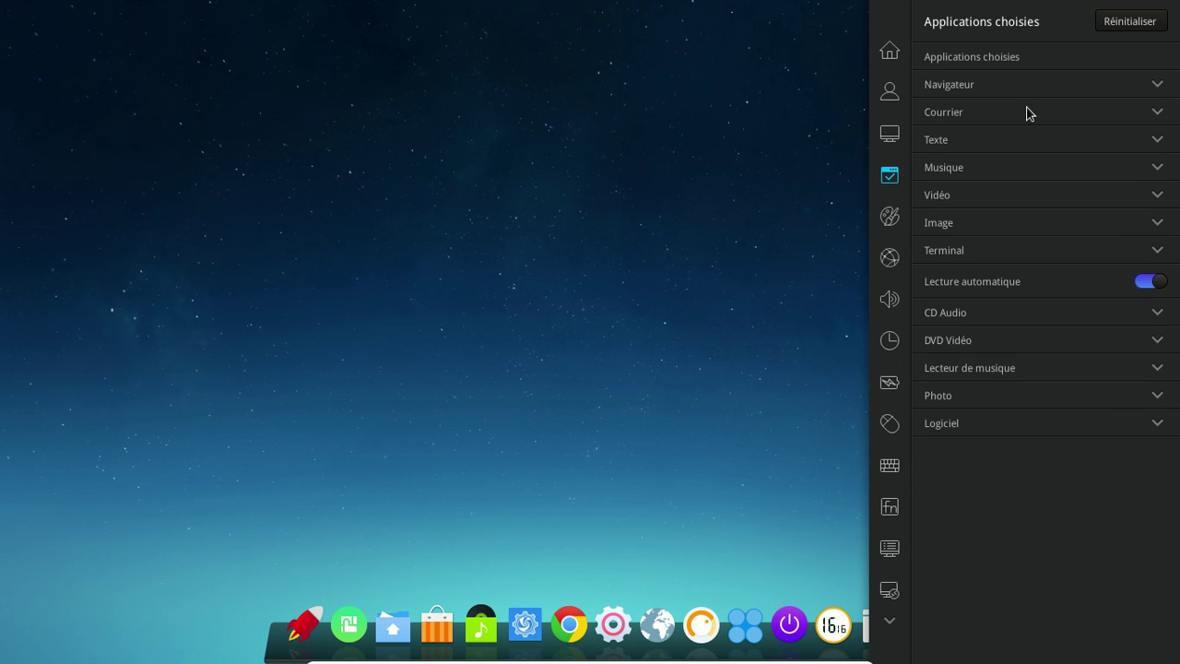
left_click(1030, 112)
left_click(1029, 112)
left_click(1052, 138)
left_click(1053, 138)
Examine the Lecture automatique choices for Logiciel, Photo, Lecteur de musique, DVD Vidéo and CD Audio, collapsing each one again
left_click(1002, 425)
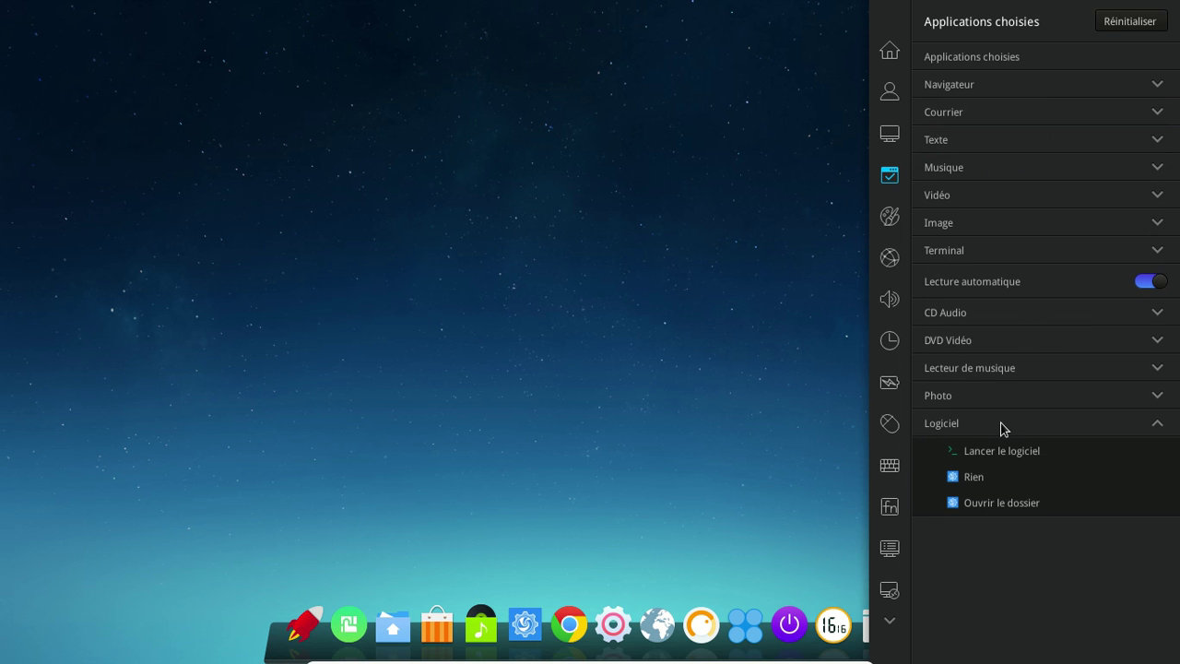
left_click(1001, 426)
left_click(977, 400)
left_click(977, 400)
left_click(965, 377)
left_click(965, 377)
left_click(961, 341)
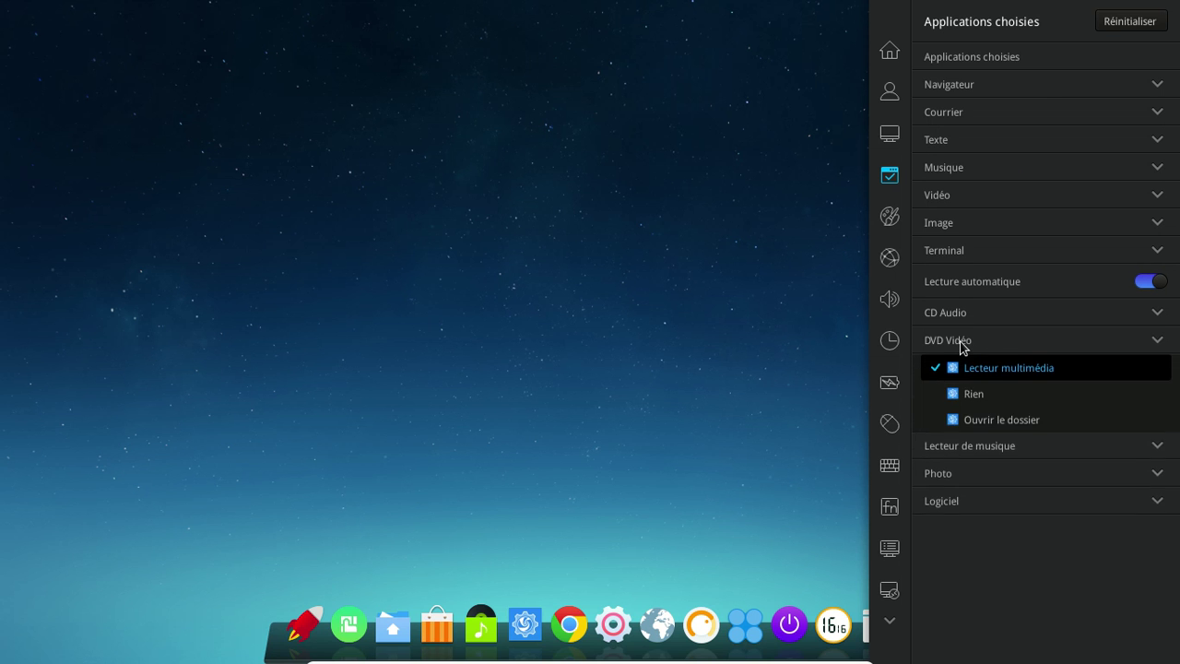
left_click(961, 341)
left_click(959, 313)
left_click(958, 312)
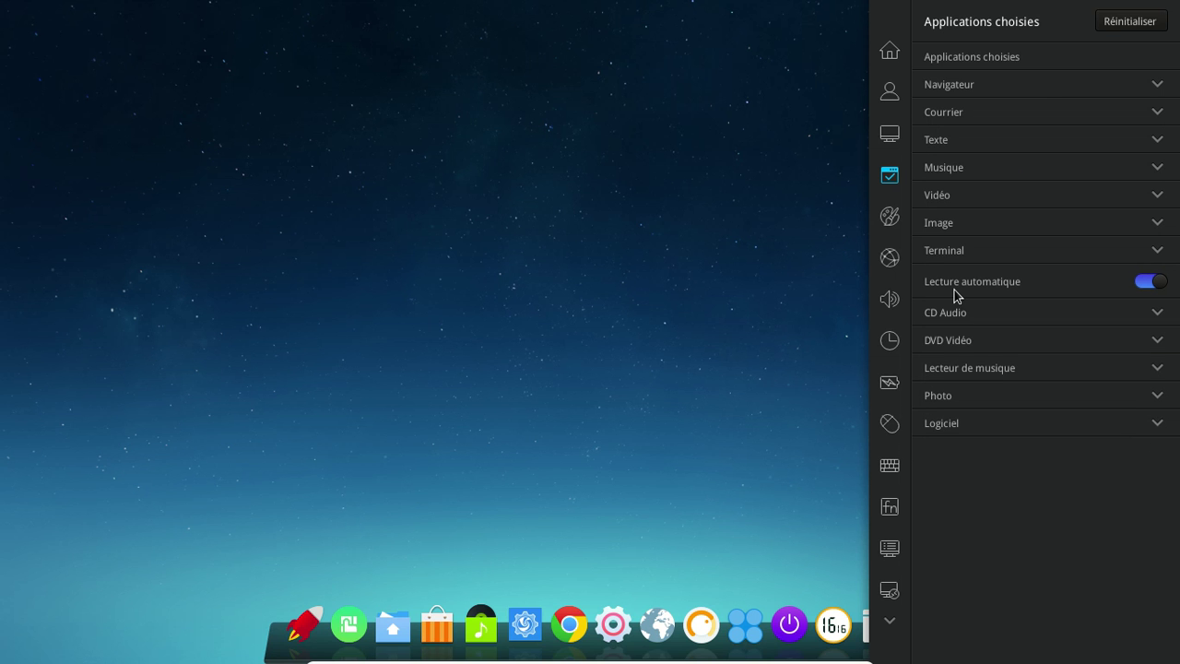
View the default Terminal application choice, collapse it and close the control center
left_click(952, 247)
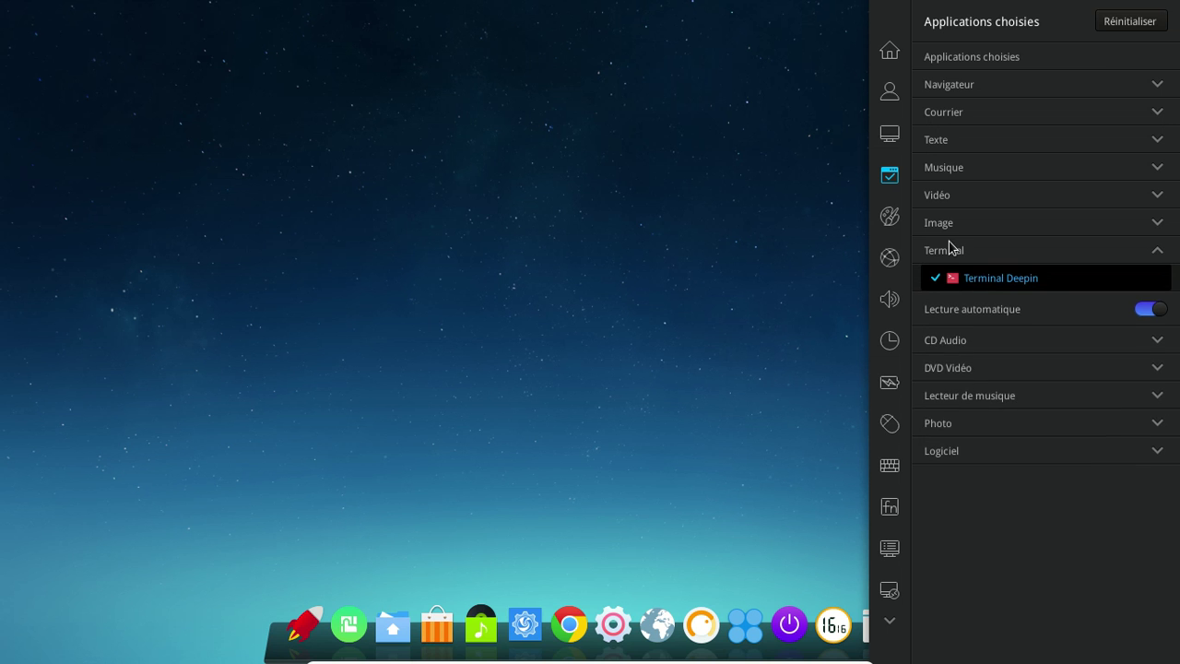
left_click(949, 247)
left_click(750, 58)
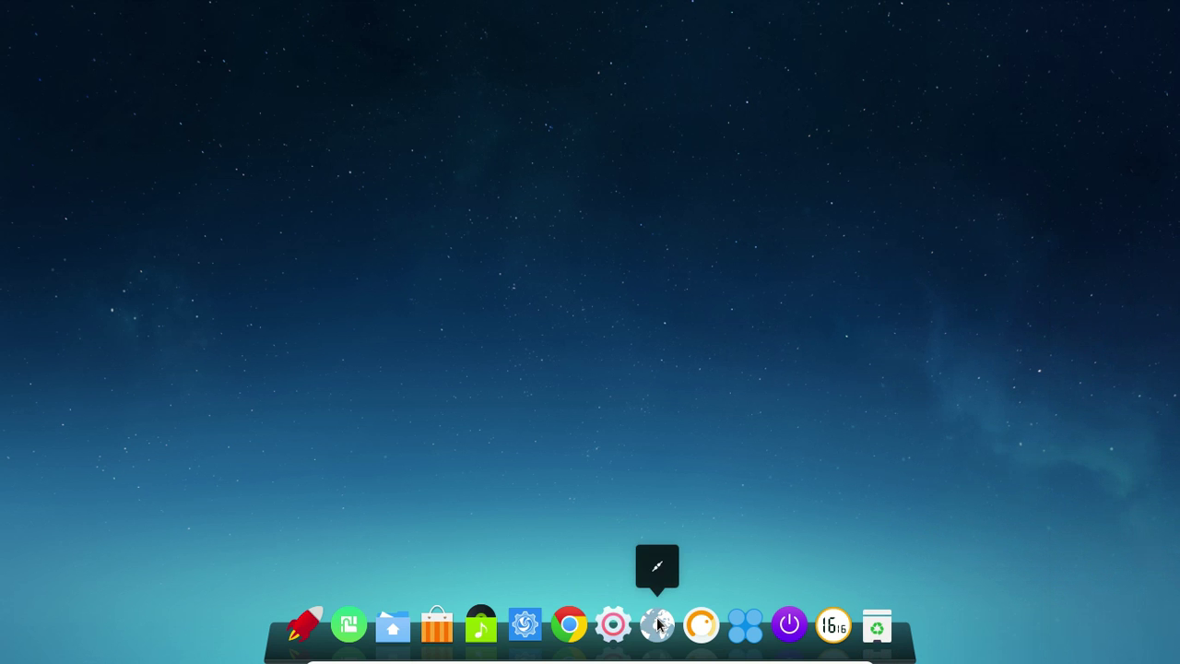
Open the file manager, Deepin Store and Deepin Musique for a brief look, closing all three windows
mouse_move(698, 627)
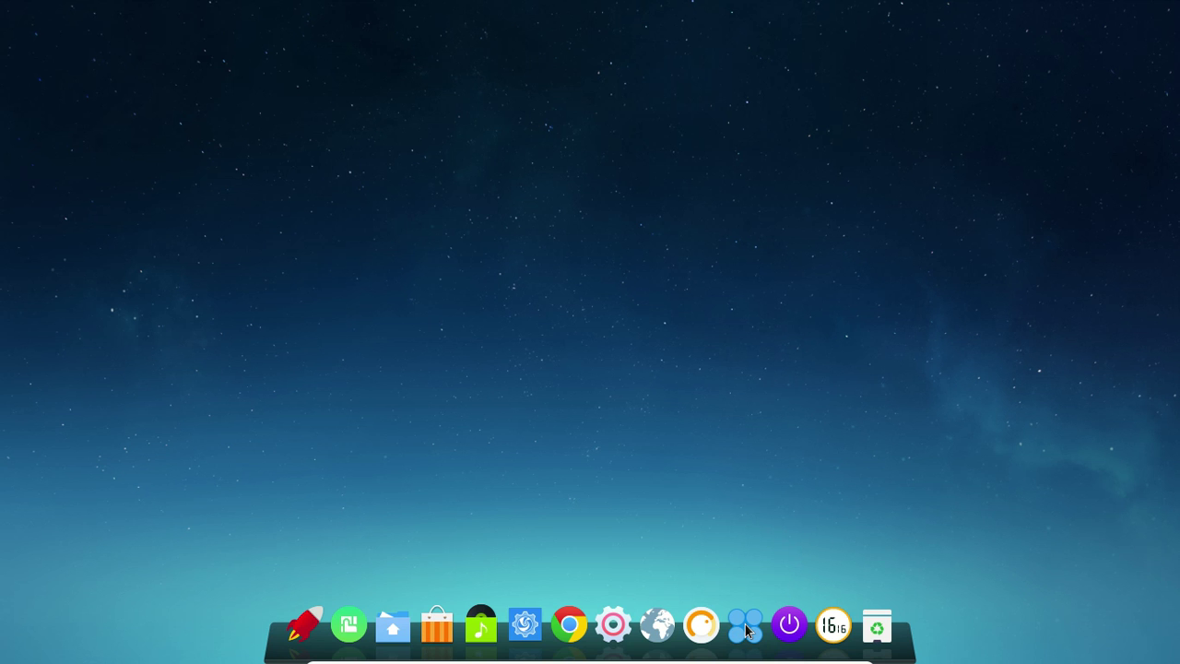
left_click(396, 627)
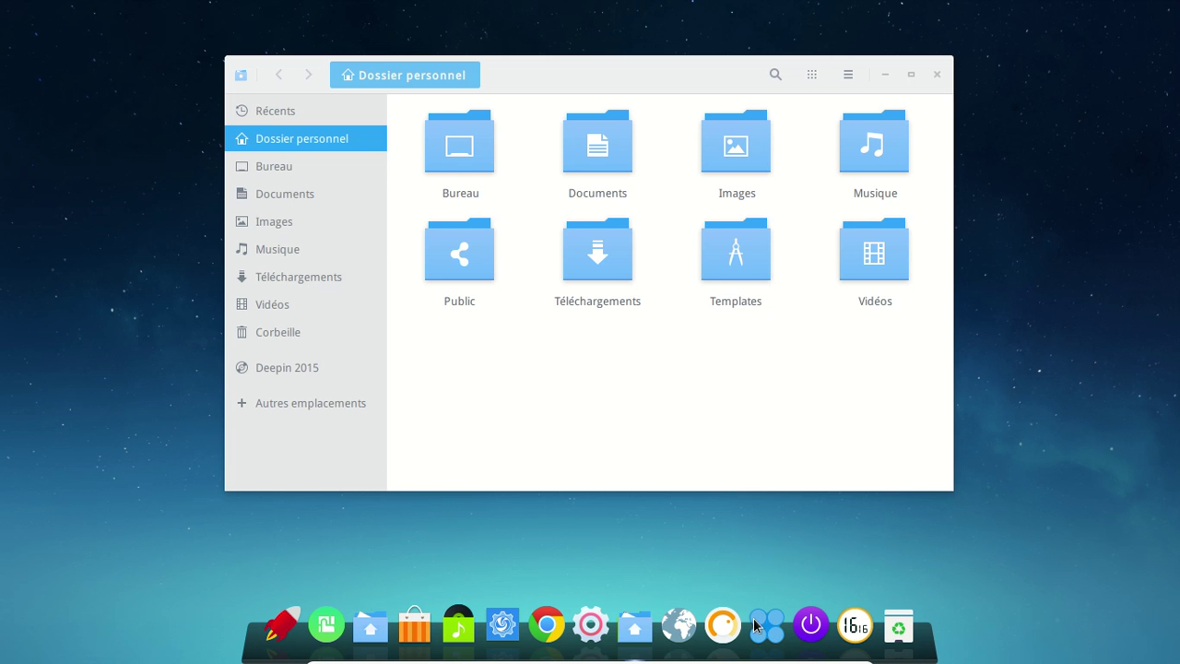
left_click(417, 624)
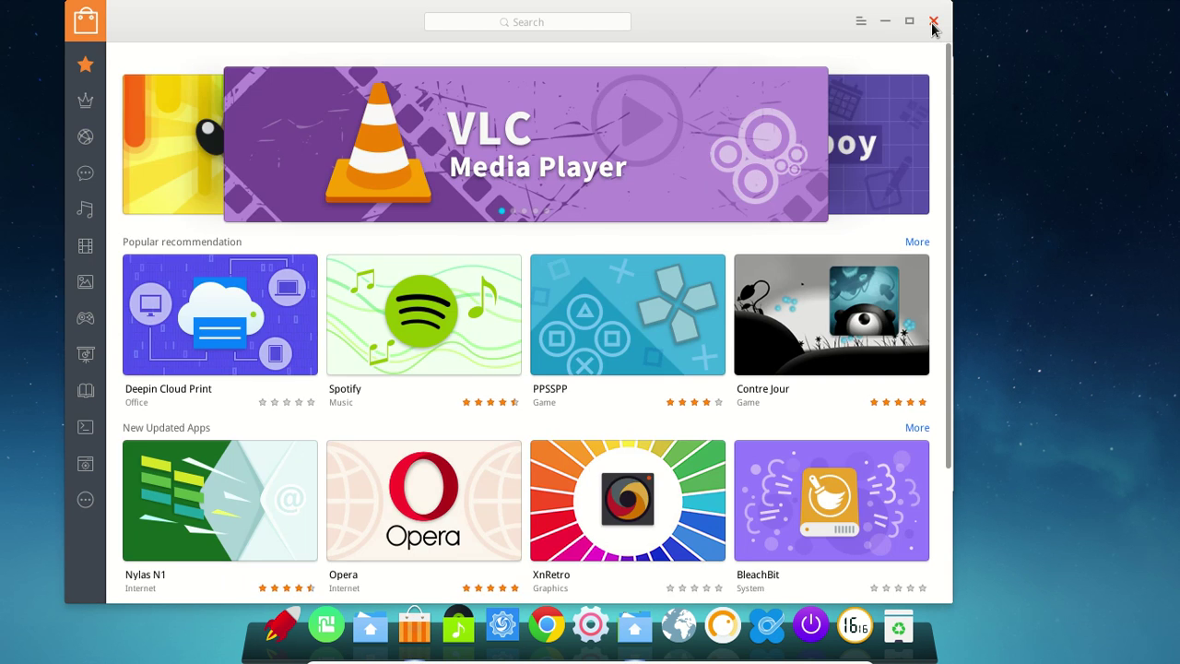
left_click(933, 20)
left_click(457, 626)
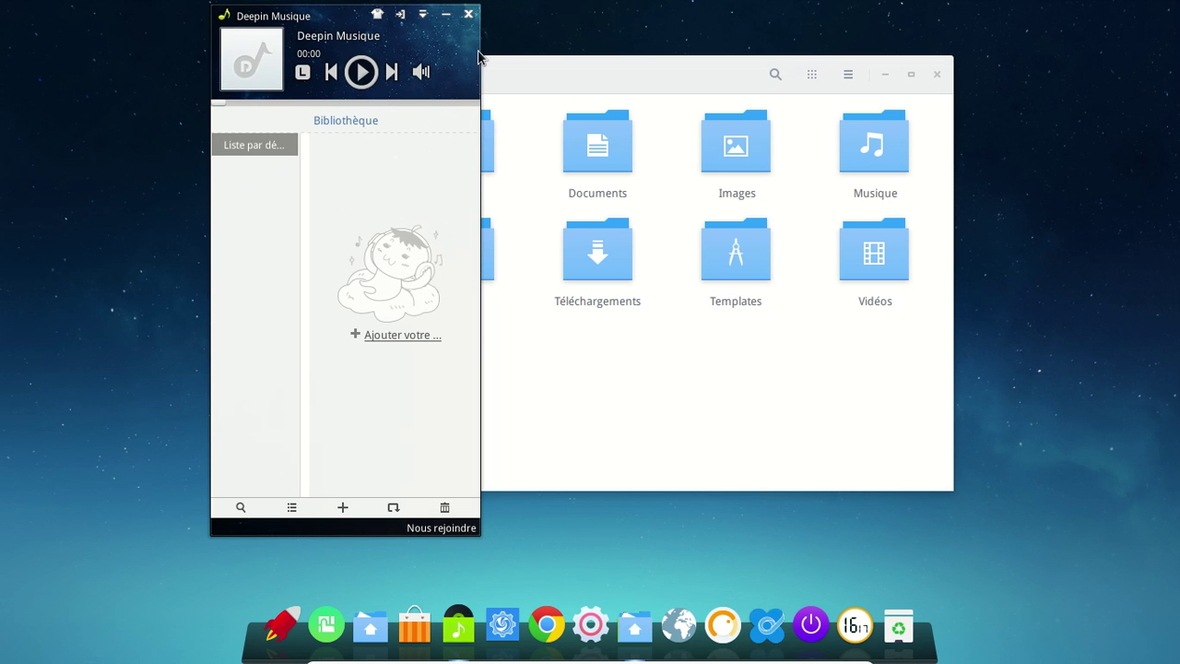
left_click(468, 14)
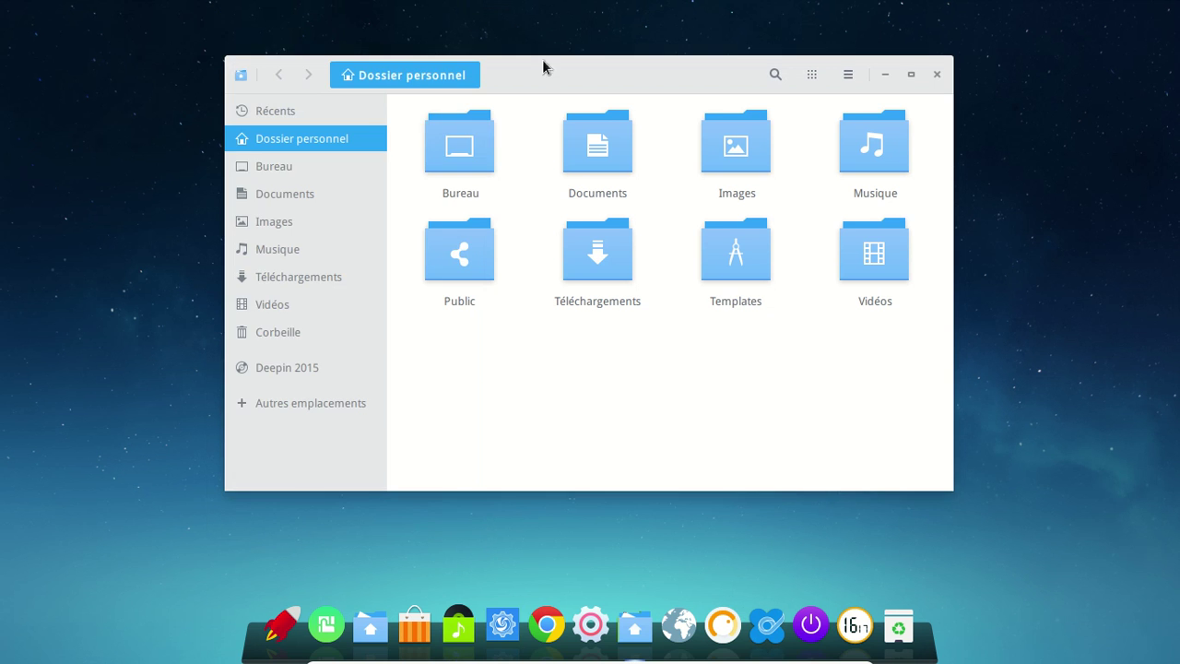
left_click(942, 77)
left_click(825, 626)
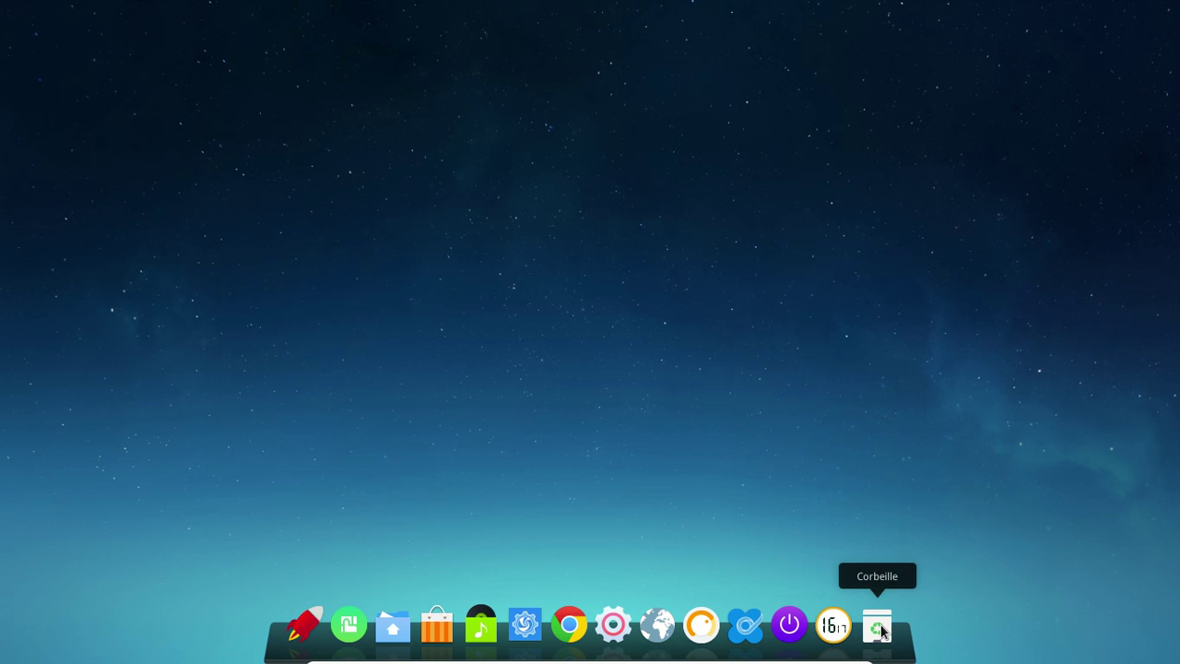
Open Terminal Deepin from the application launcher, check the kernel version with "uname -a" and exit the terminal
left_click(304, 624)
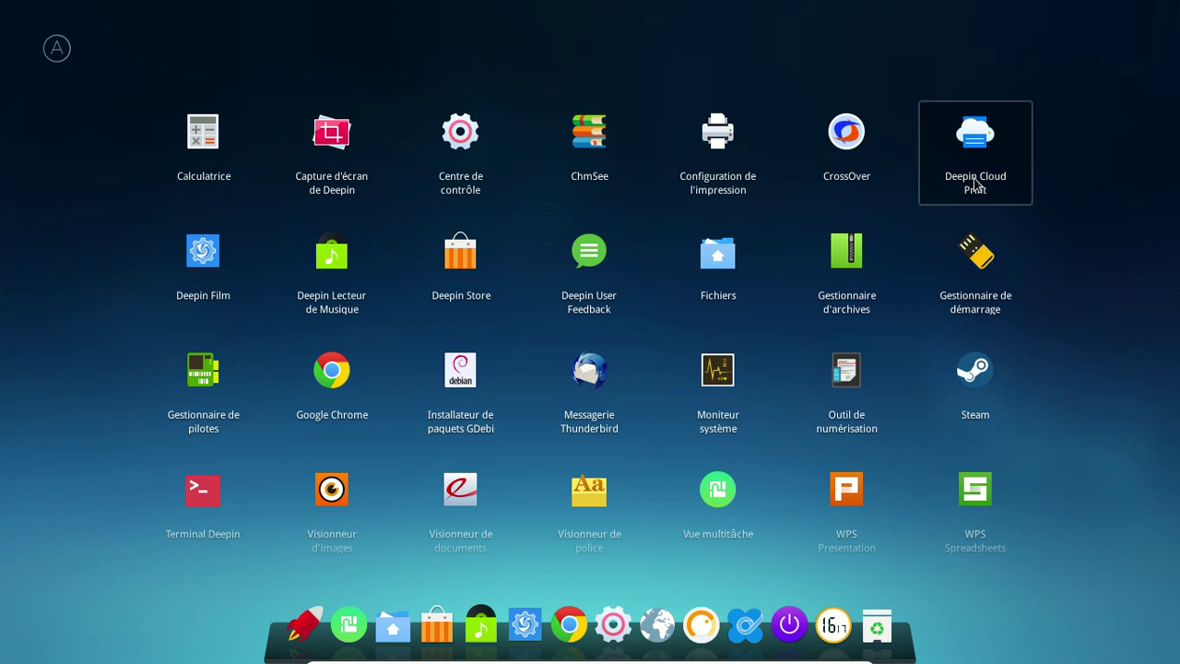
left_click(171, 520)
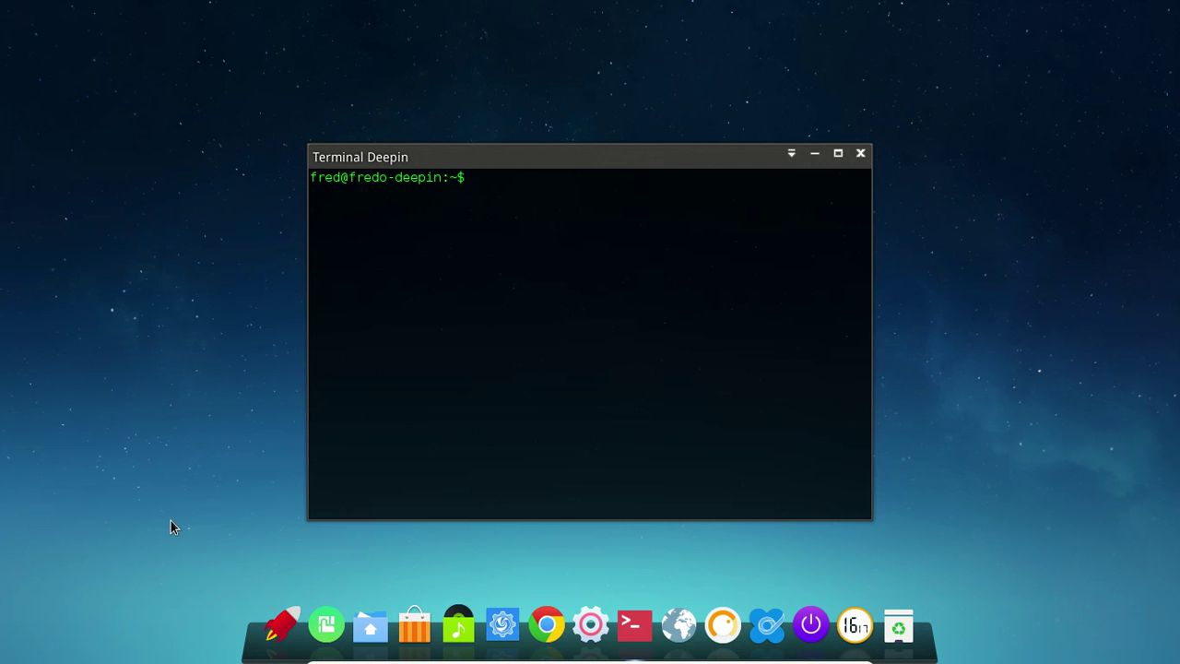
type("uname -a")
key("Return")
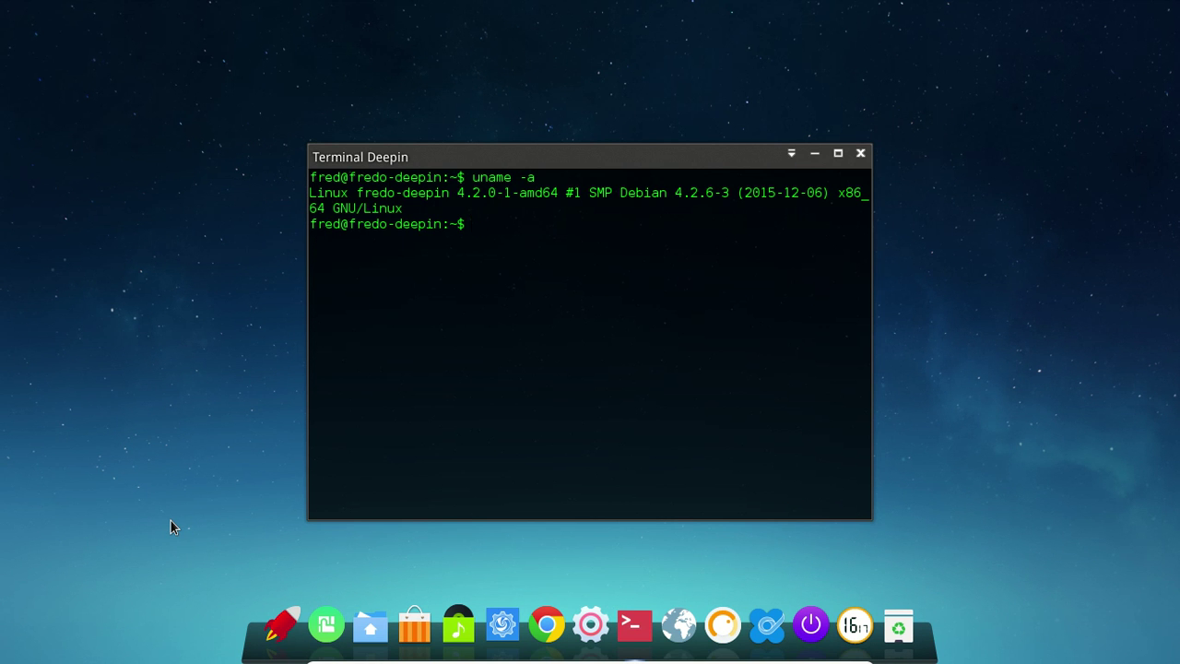
type("exit")
key("Return")
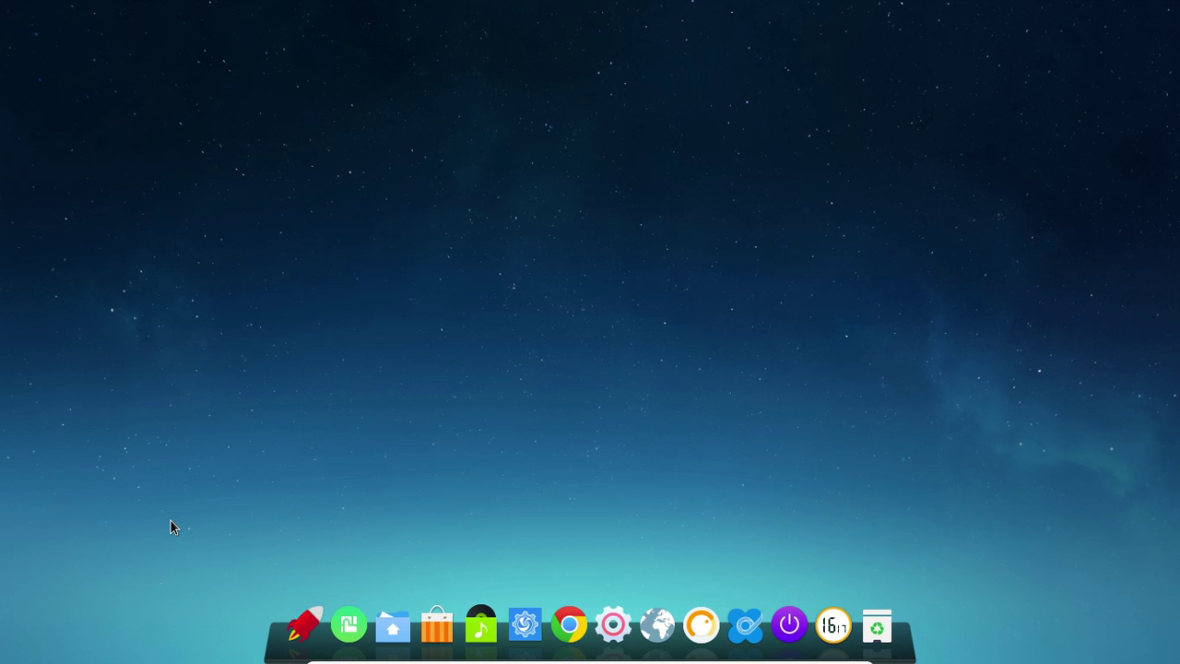
Launch WPS Writer from the application launcher and accept its End-User License Agreement
left_click(318, 628)
left_click(318, 628)
left_click(318, 628)
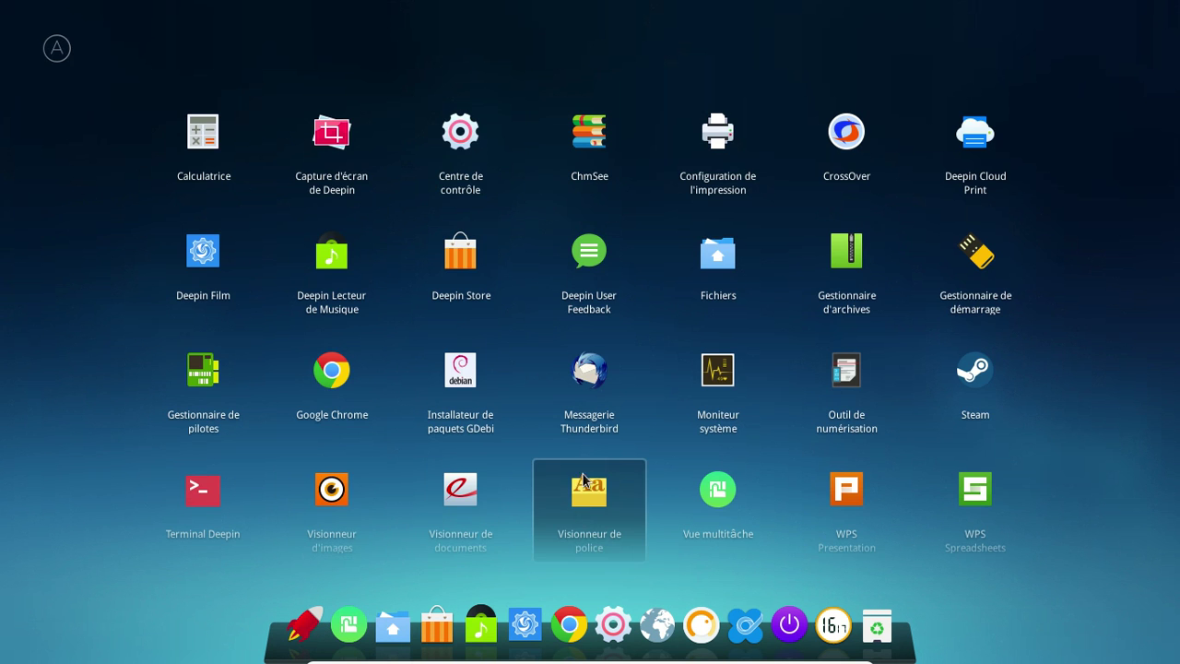
scroll(1034, 188, "down", 1)
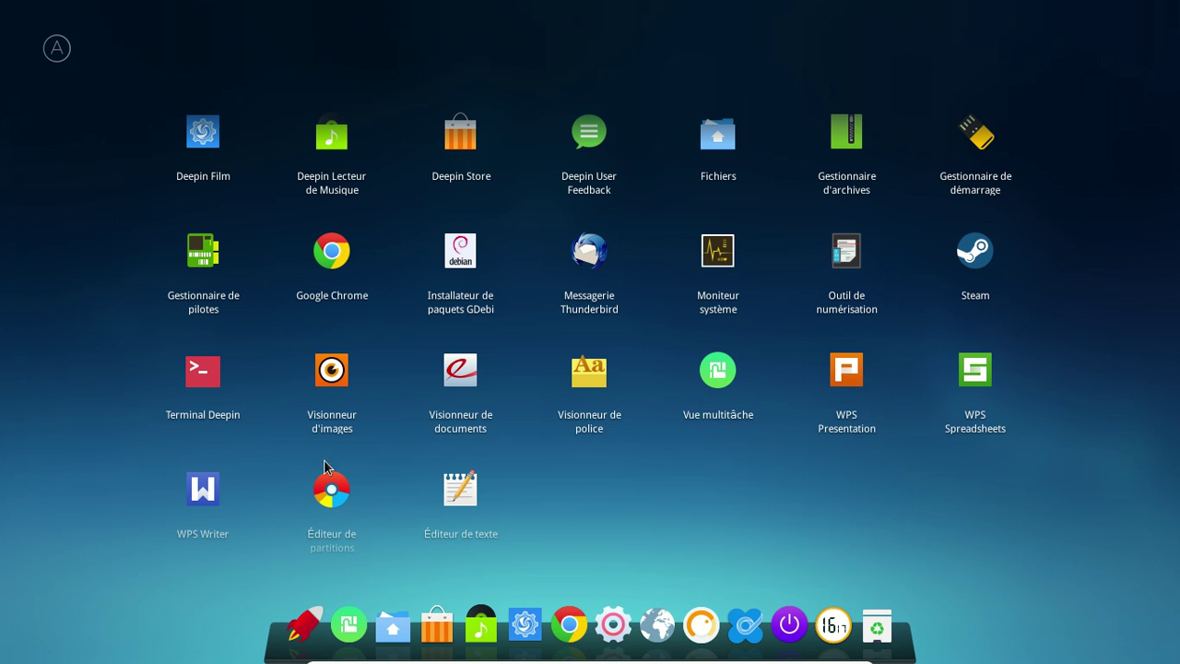
left_click(177, 524)
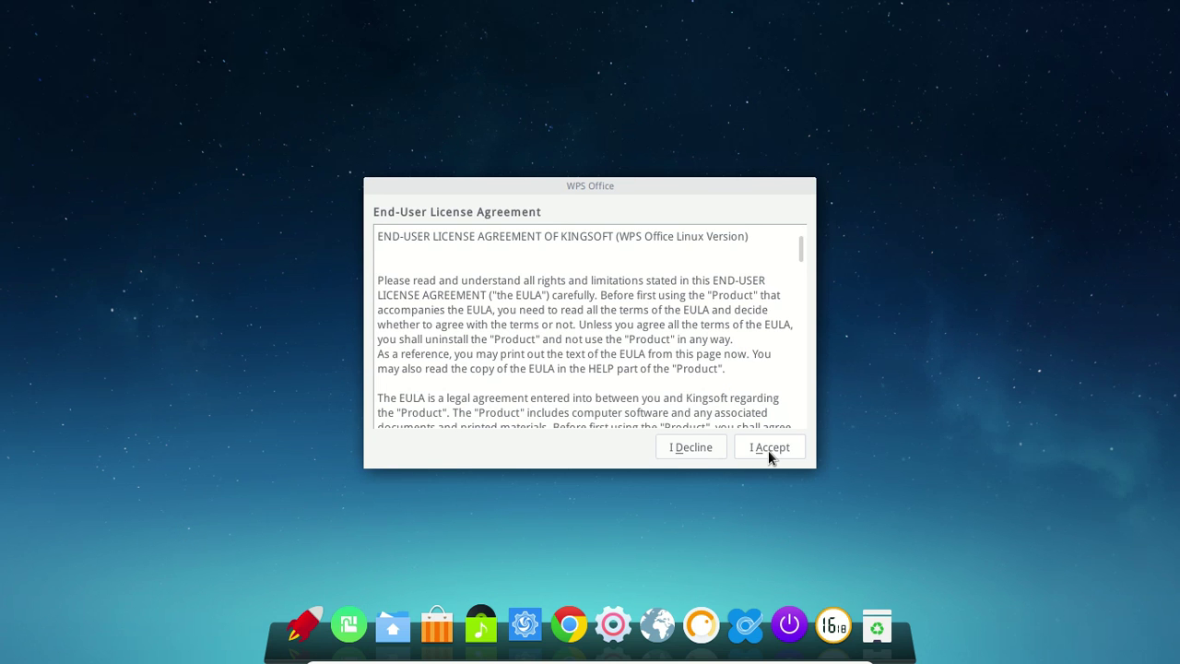
left_click(769, 451)
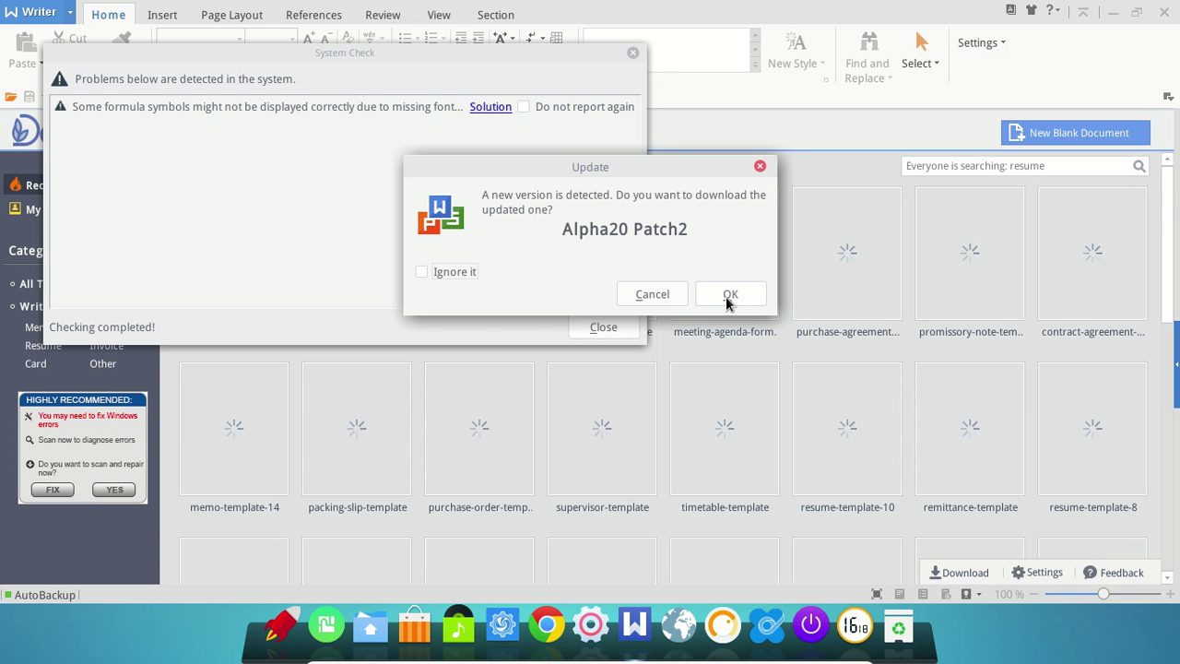
Clear WPS Writer's startup notices, accepting the Alpha20 Patch2 update but closing its download page, and exit the program
left_click(729, 296)
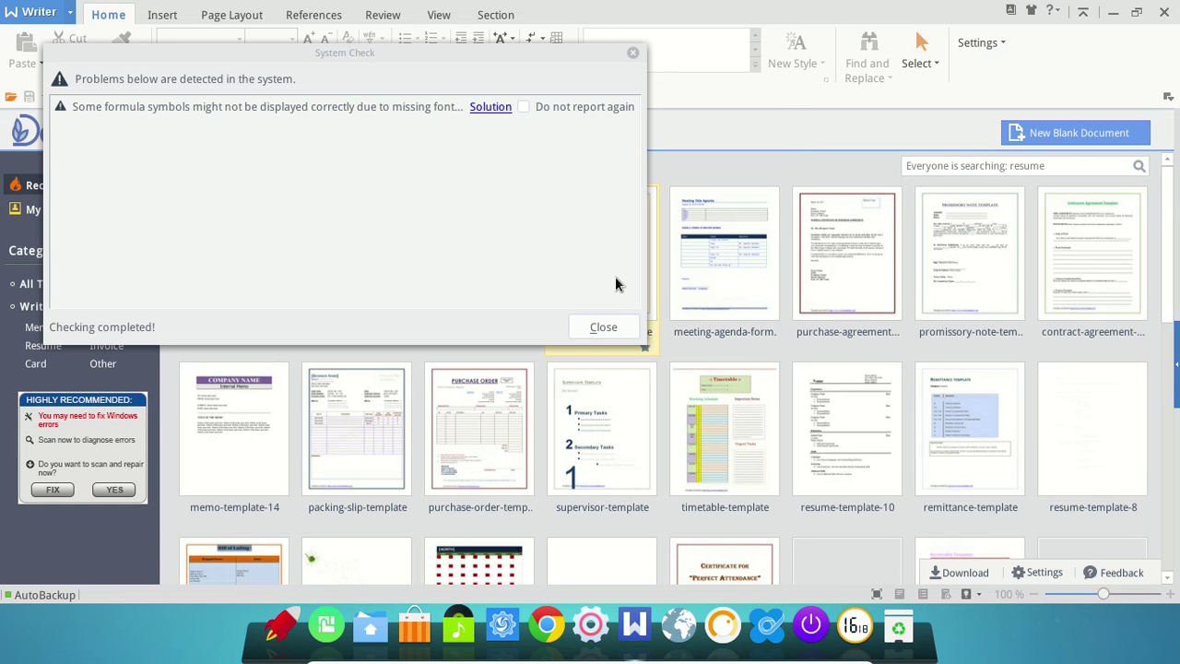
left_click(610, 329)
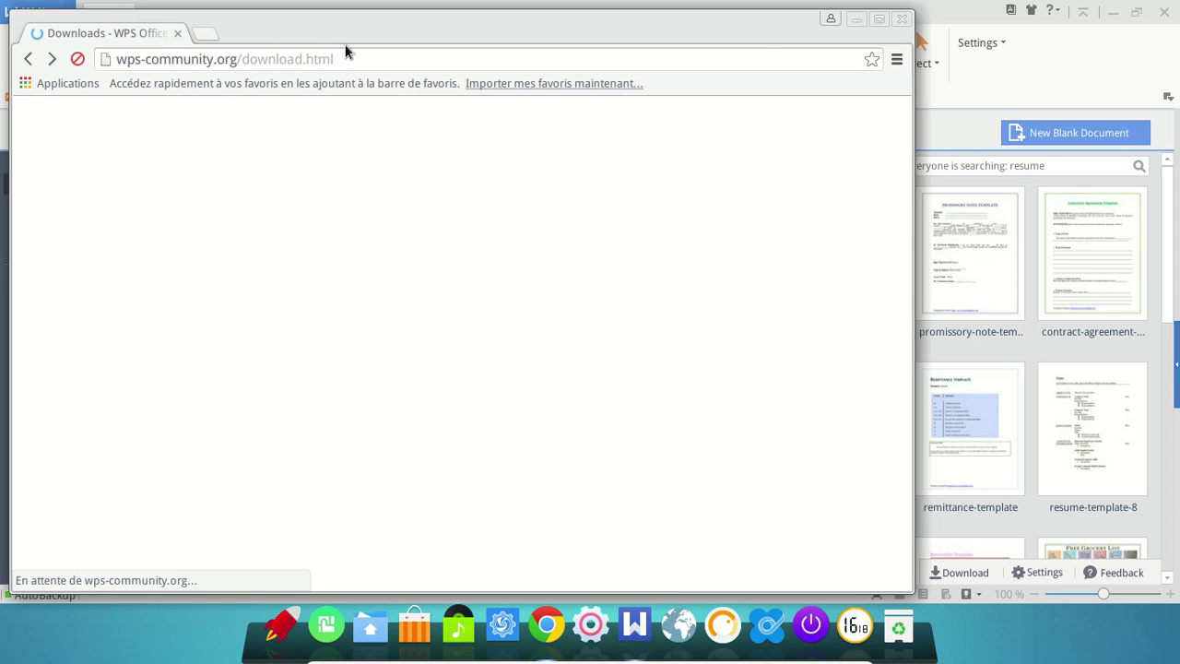
left_click(903, 21)
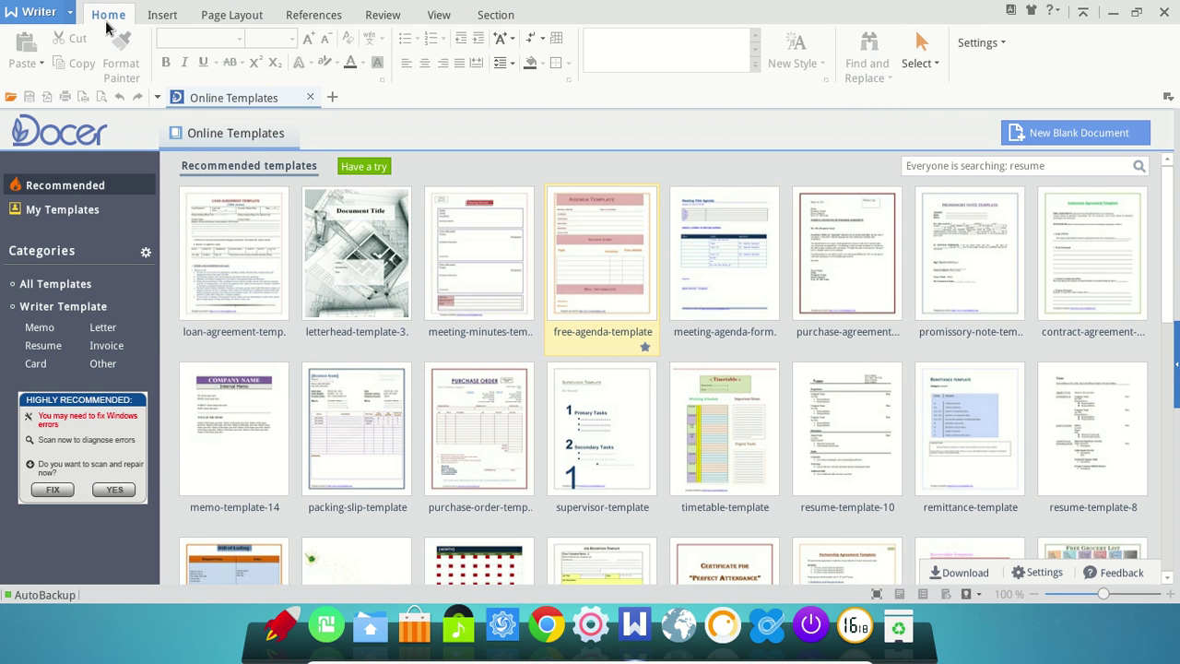
left_click(45, 13)
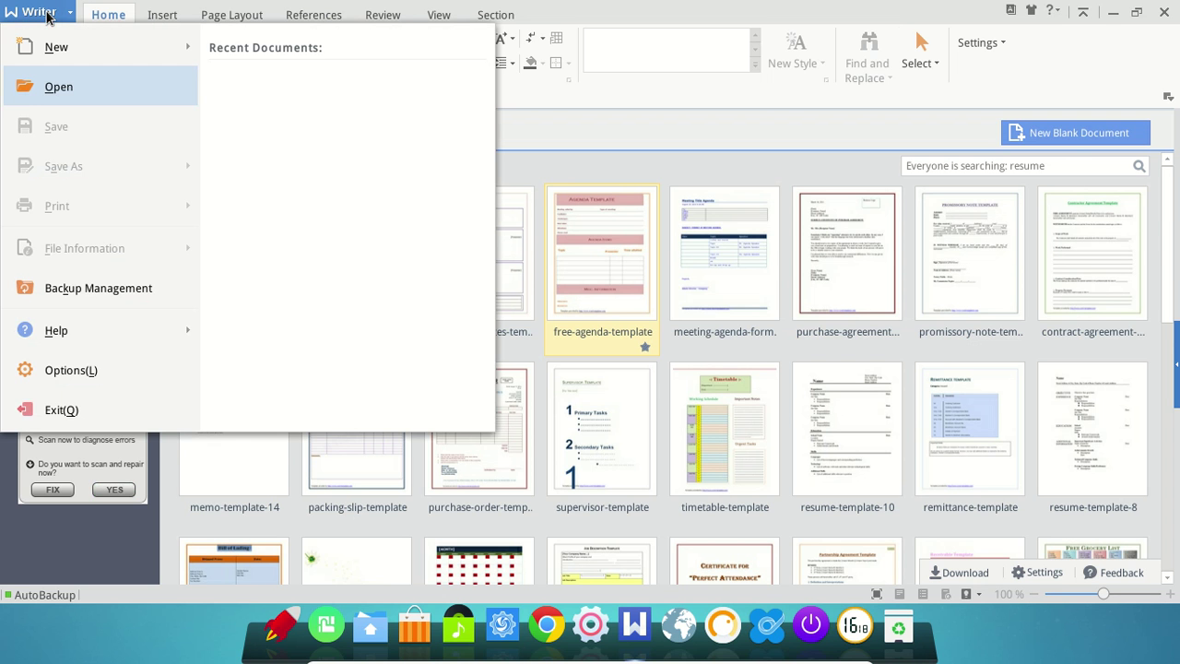
left_click(61, 409)
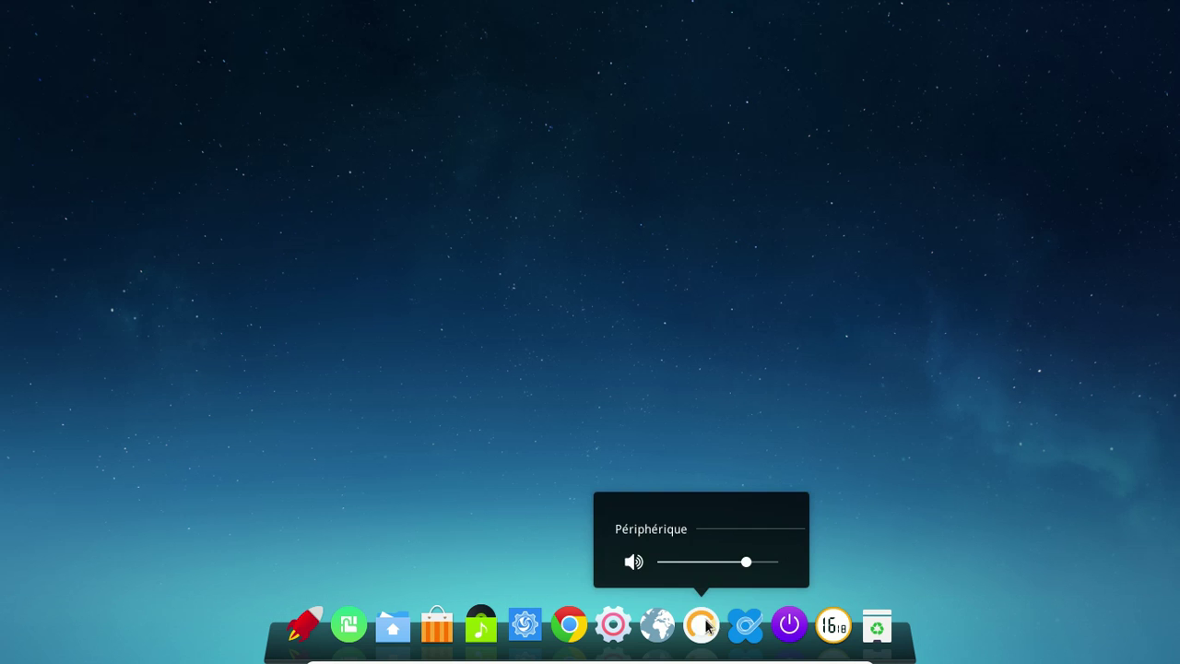
Open the application launcher and look through the full list of installed applications
left_click(308, 632)
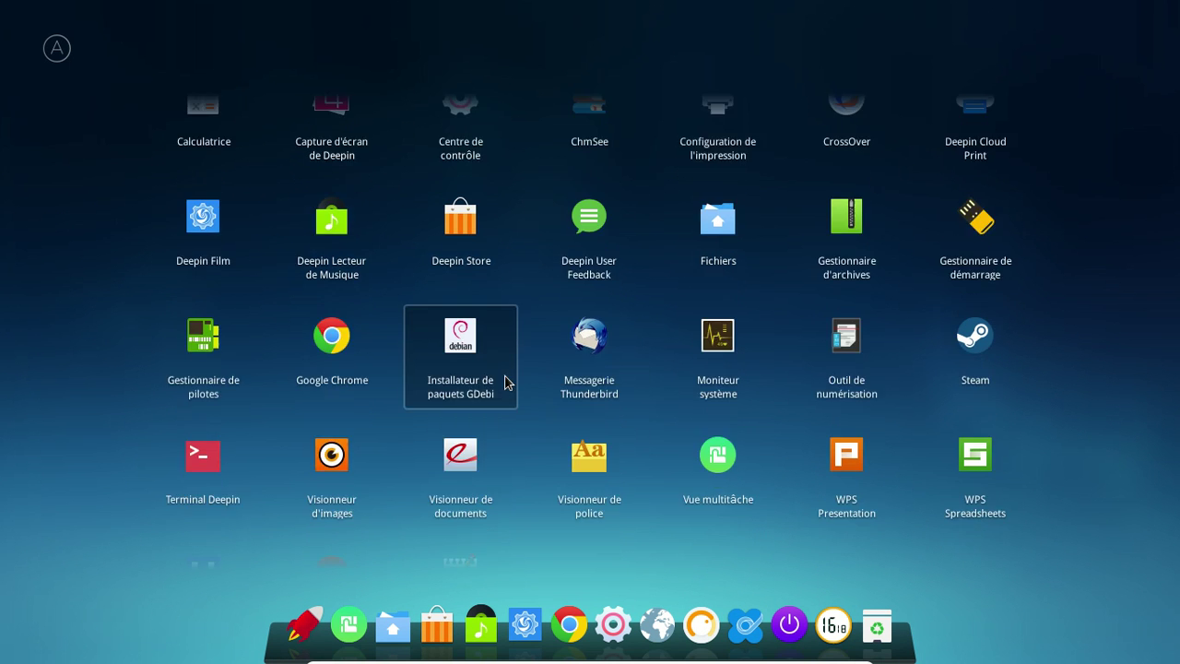
scroll(508, 382, "down", 1)
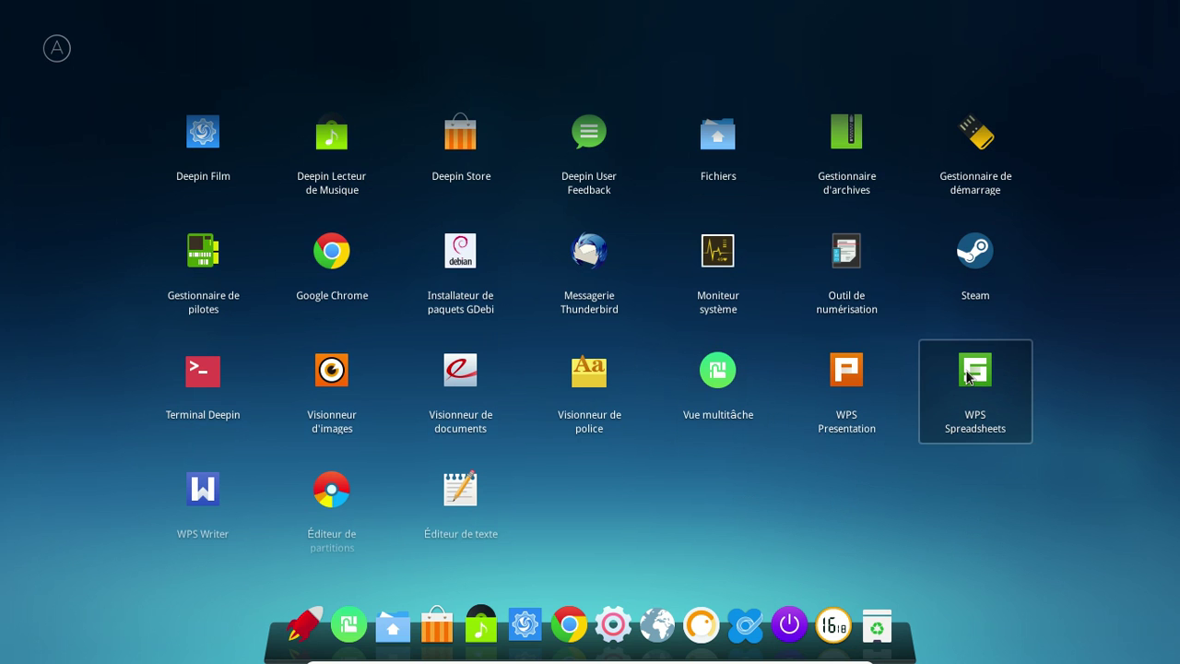
scroll(632, 451, "up", 1)
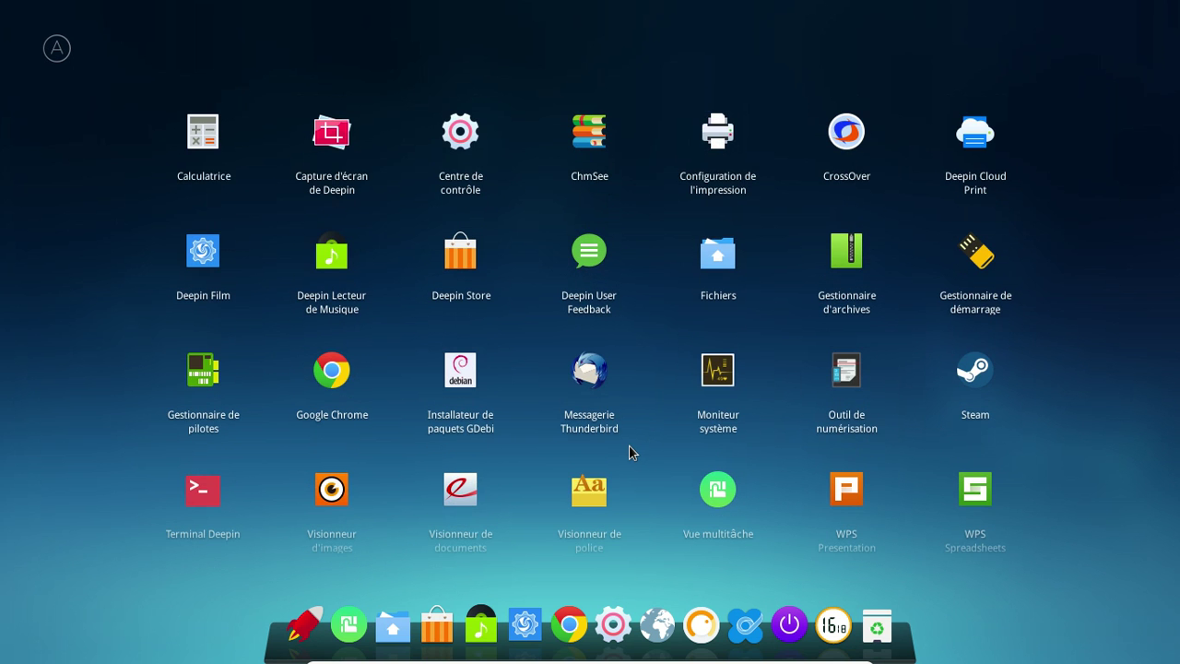